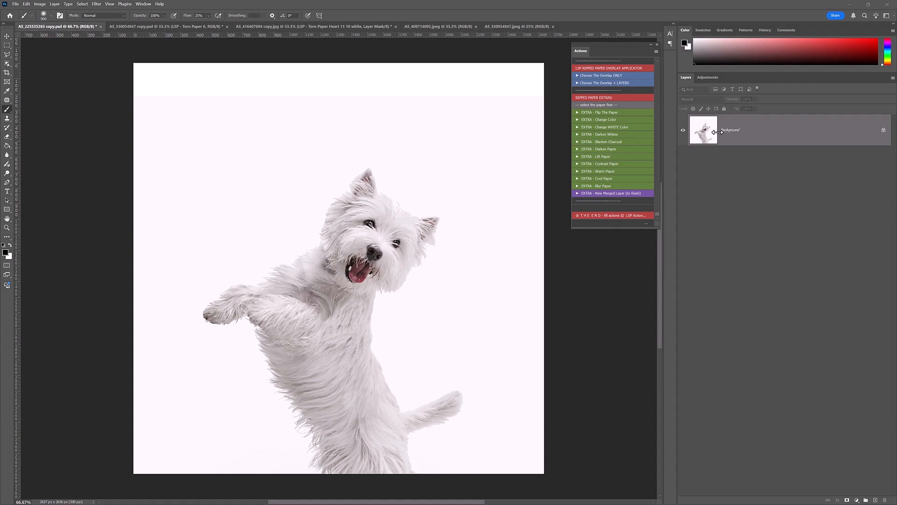
Duplicate the Background layer within the same document.
{"action": "right_click", "coordinate": [750, 130]}
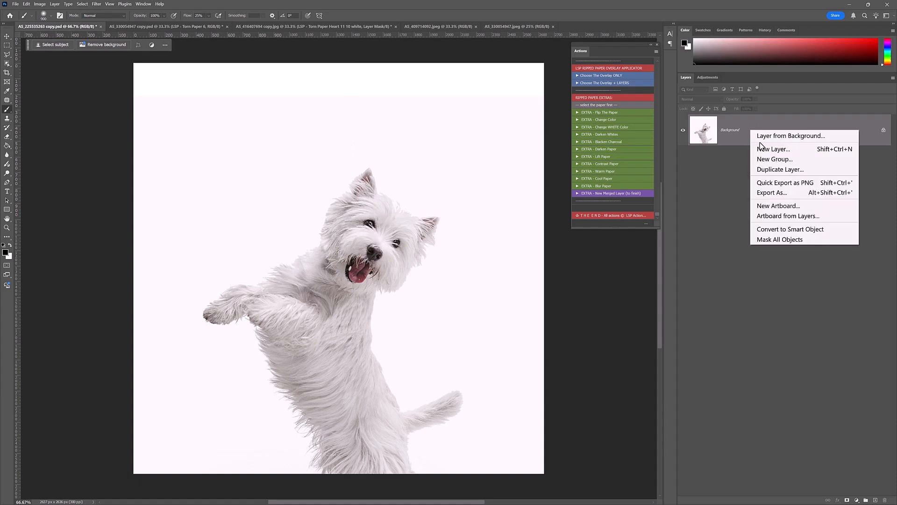
{"action": "left_click", "coordinate": [769, 170]}
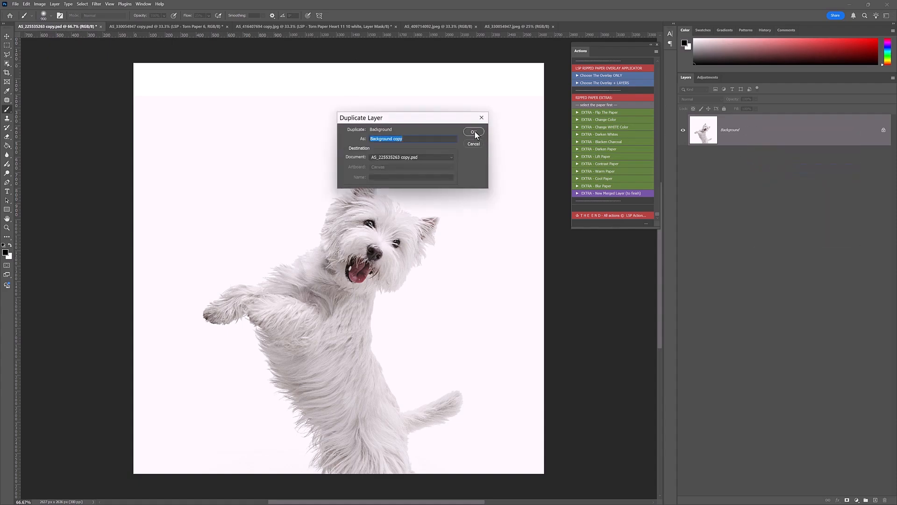
{"action": "left_click", "coordinate": [474, 132]}
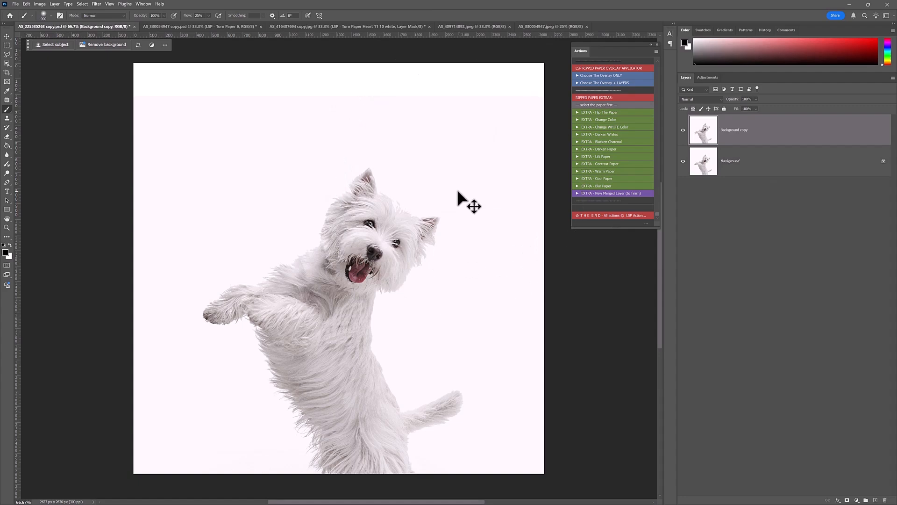
Rotate the duplicated dog layer counterclockwise so the head is upright, shift it slightly toward the canvas centre, and commit the transform.
{"action": "key", "text": "ctrl+t"}
{"action": "left_click_drag", "start_coordinate": [545, 268], "coordinate": [531, 191]}
{"action": "left_click_drag", "start_coordinate": [425, 270], "coordinate": [386, 262]}
{"action": "key", "text": "Return"}
{"action": "key", "text": "b"}
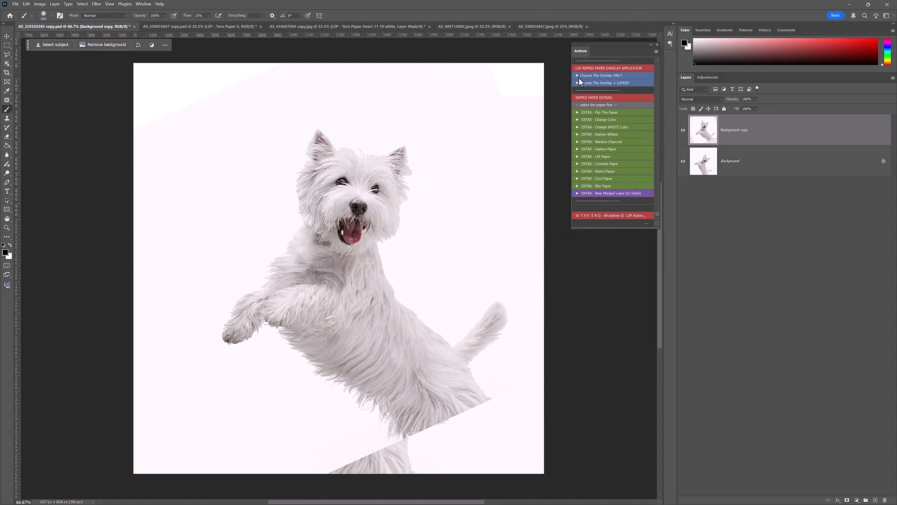
Collapse the Actions panel and place the file "LSP - Torn Paper 11 8 white.png" as an embedded overlay above the dog.
{"action": "left_click", "coordinate": [651, 46]}
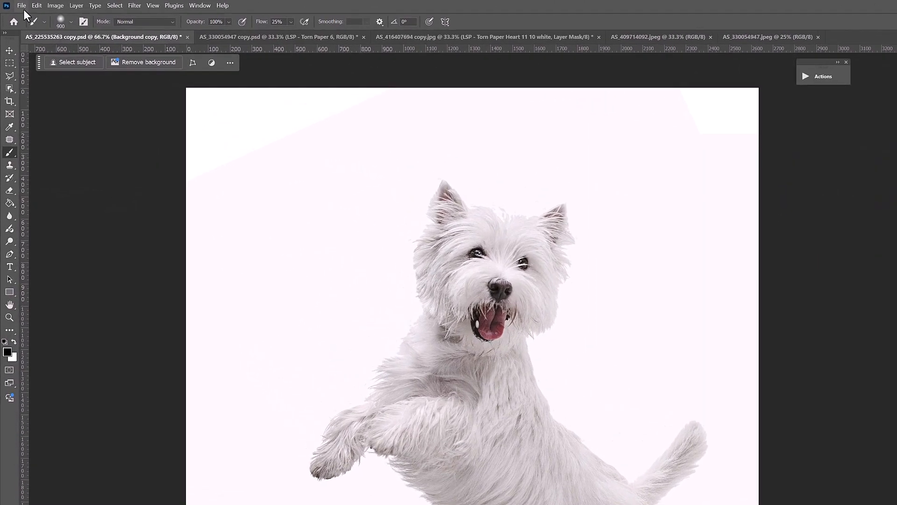
{"action": "left_click", "coordinate": [22, 6]}
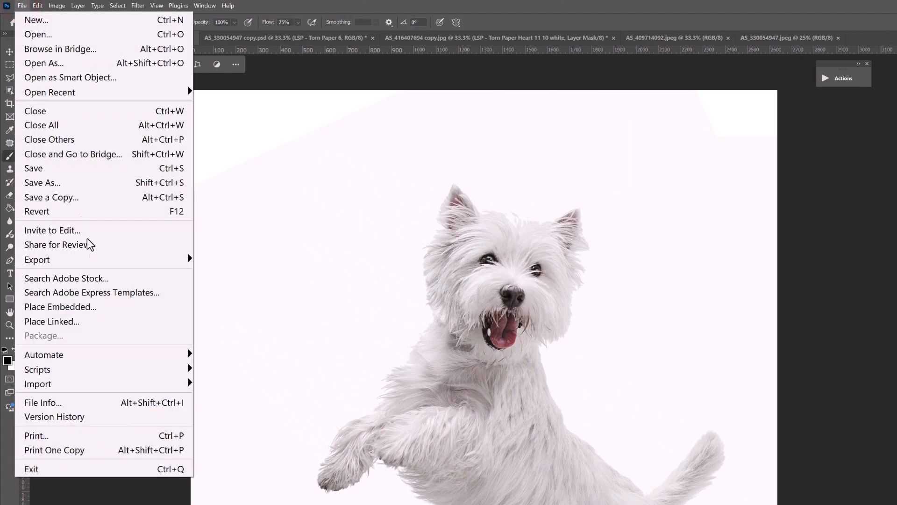
{"action": "left_click", "coordinate": [103, 310]}
{"action": "left_click_drag", "start_coordinate": [671, 151], "coordinate": [668, 251]}
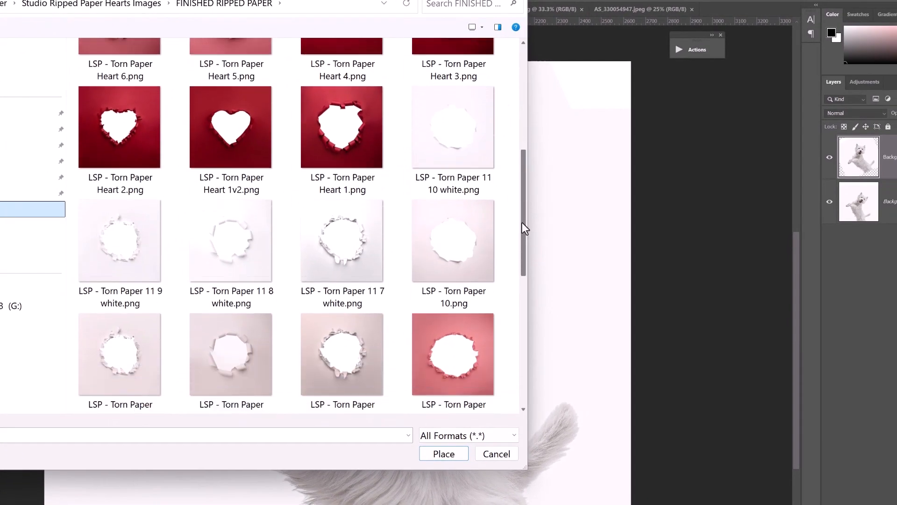
{"action": "left_click_drag", "start_coordinate": [524, 228], "coordinate": [524, 263]}
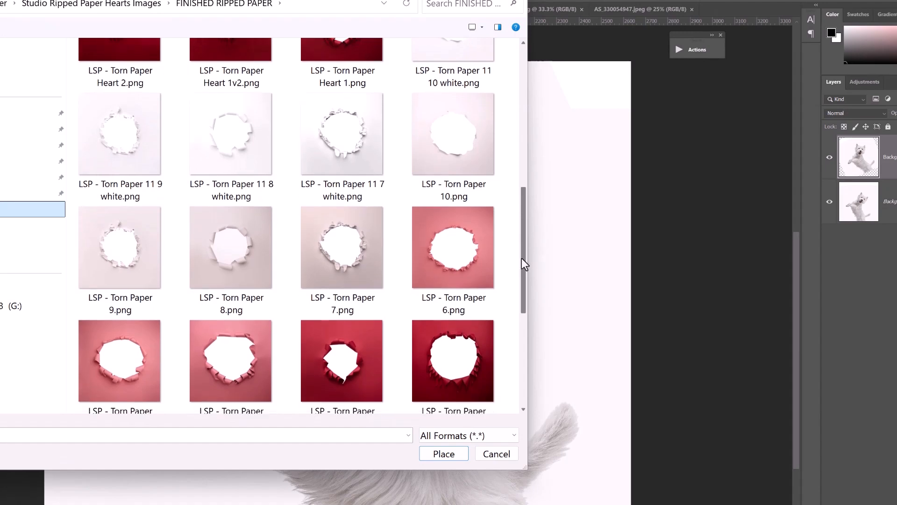
{"action": "double_click", "coordinate": [225, 138]}
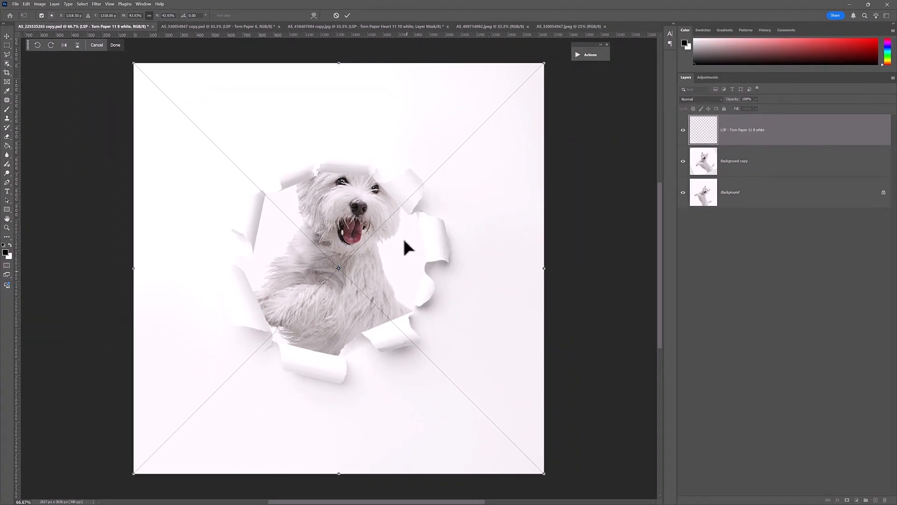
Scale the torn paper overlay up to about 47.88%, rotate it about 14.5° counterclockwise, and position its hole over the dog.
{"action": "left_click_drag", "start_coordinate": [377, 254], "coordinate": [378, 227]}
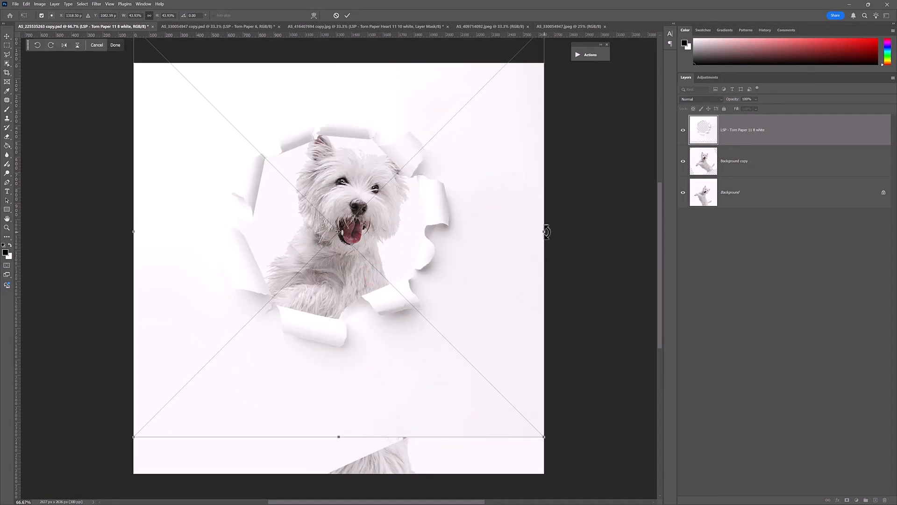
{"action": "left_click_drag", "start_coordinate": [543, 231], "coordinate": [581, 231]}
{"action": "left_click_drag", "start_coordinate": [515, 251], "coordinate": [501, 268]}
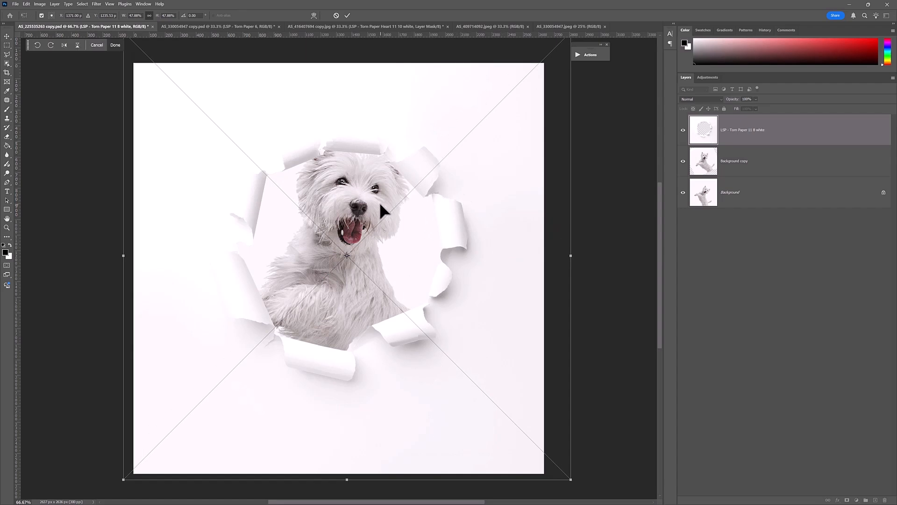
{"action": "left_click_drag", "start_coordinate": [583, 299], "coordinate": [601, 236]}
{"action": "left_click_drag", "start_coordinate": [387, 246], "coordinate": [392, 244]}
Lower the torn paper layer's opacity to 58%, shrink the overlay, fit its hole around the dog's head and chest, and commit the transform.
{"action": "left_click", "coordinate": [755, 99]}
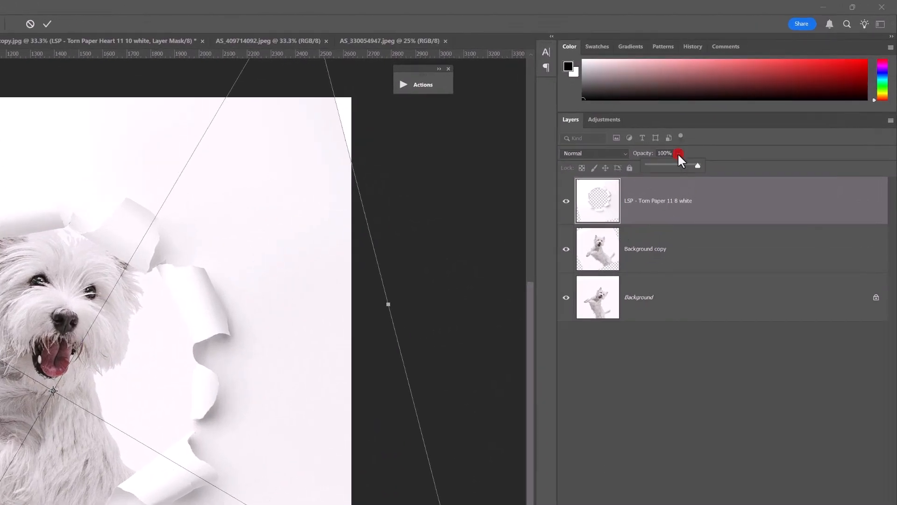
{"action": "left_click_drag", "start_coordinate": [698, 167], "coordinate": [678, 174]}
{"action": "left_click_drag", "start_coordinate": [117, 376], "coordinate": [101, 367]}
{"action": "left_click_drag", "start_coordinate": [53, 390], "coordinate": [52, 390]}
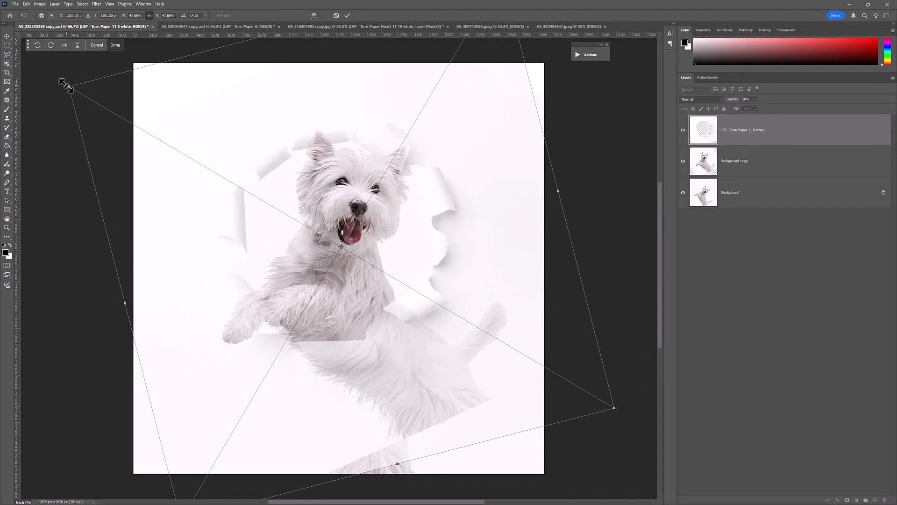
{"action": "left_click_drag", "start_coordinate": [66, 85], "coordinate": [121, 117]}
{"action": "left_click_drag", "start_coordinate": [306, 334], "coordinate": [290, 324]}
{"action": "left_click", "coordinate": [367, 199]}
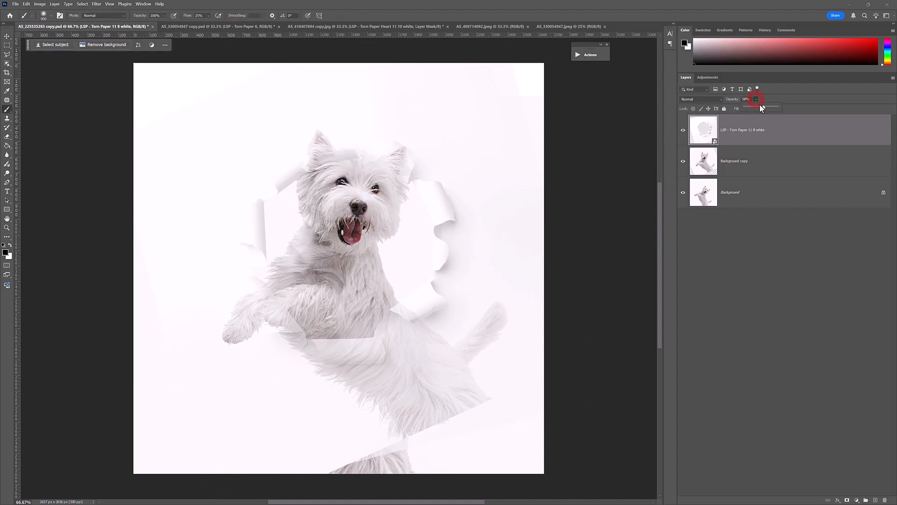
Restore the torn paper layer's opacity to 100% and check how the paper edges frame the dog's head.
{"action": "left_click_drag", "start_coordinate": [762, 106], "coordinate": [785, 106]}
{"action": "left_click", "coordinate": [772, 123]}
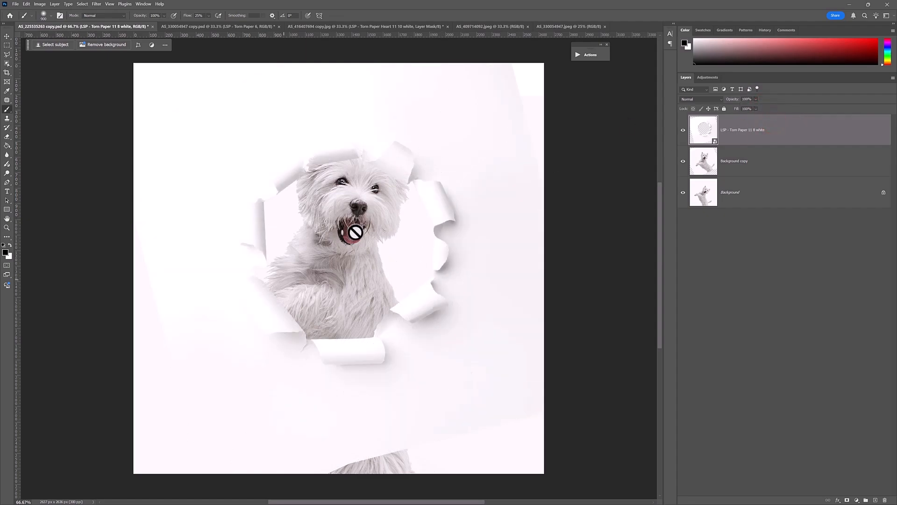
{"action": "key", "text": "z"}
{"action": "left_click", "coordinate": [346, 205]}
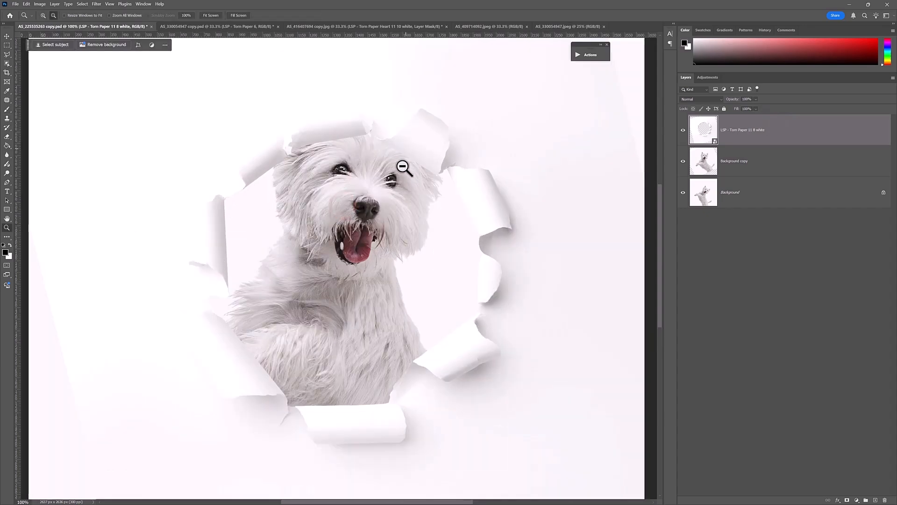
{"action": "left_click", "coordinate": [407, 155], "text": "alt"}
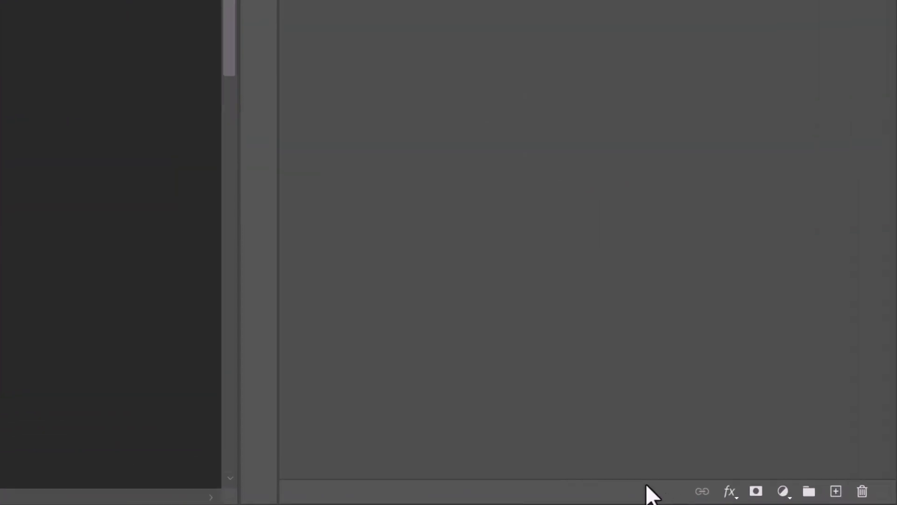
Add a Curves adjustment layer and clip it to the torn paper layer below.
{"action": "left_click", "coordinate": [753, 487]}
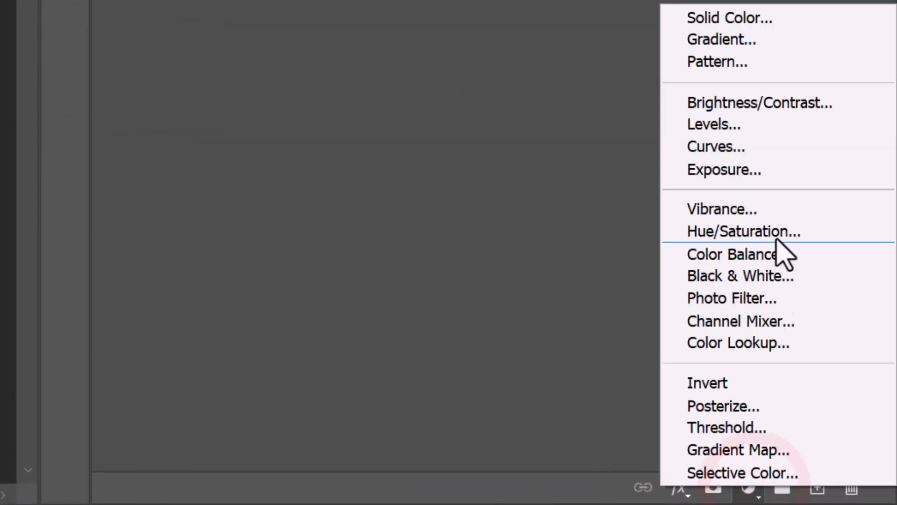
{"action": "left_click", "coordinate": [773, 140]}
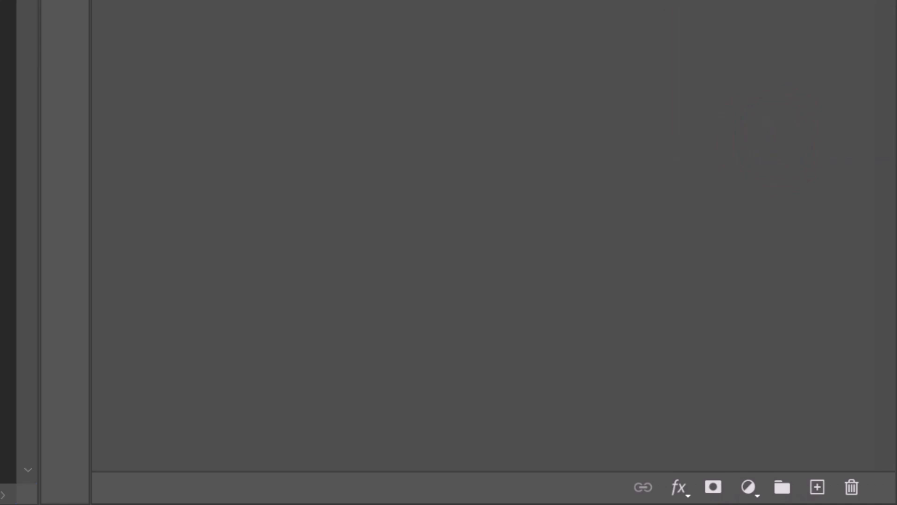
{"action": "right_click", "coordinate": [607, 40]}
{"action": "left_click", "coordinate": [641, 454]}
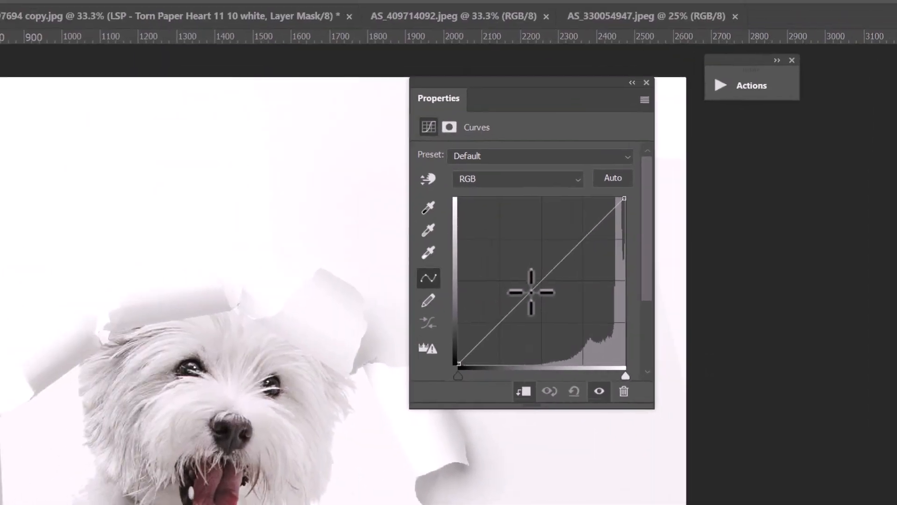
Pull the RGB curve's midtones and shadows down to darken the torn paper, and collapse the Properties panel.
{"action": "left_click_drag", "start_coordinate": [531, 292], "coordinate": [541, 296]}
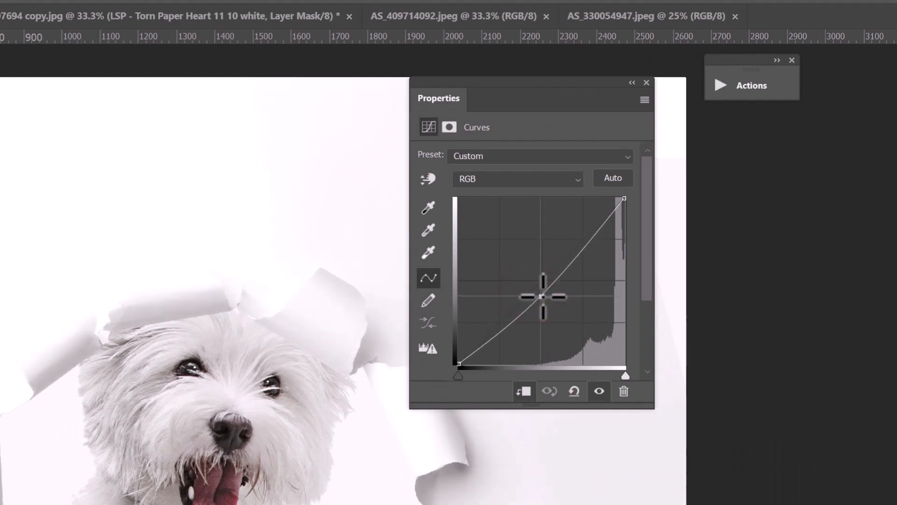
{"action": "left_click_drag", "start_coordinate": [587, 264], "coordinate": [580, 260]}
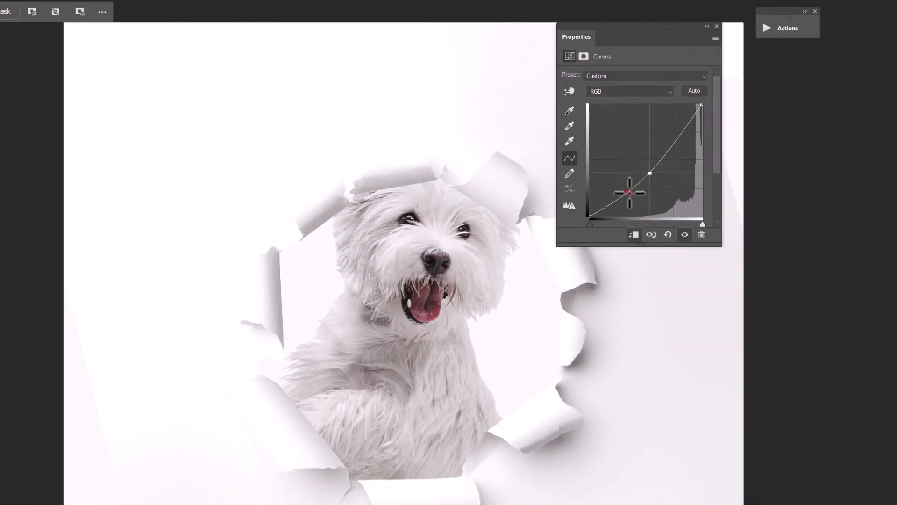
{"action": "left_click", "coordinate": [631, 192]}
{"action": "left_click_drag", "start_coordinate": [651, 174], "coordinate": [655, 176]}
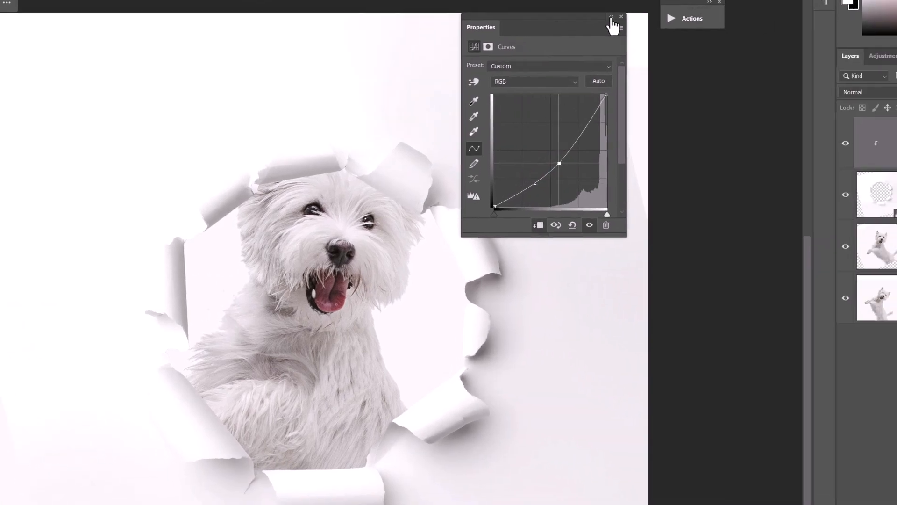
{"action": "left_click", "coordinate": [611, 18]}
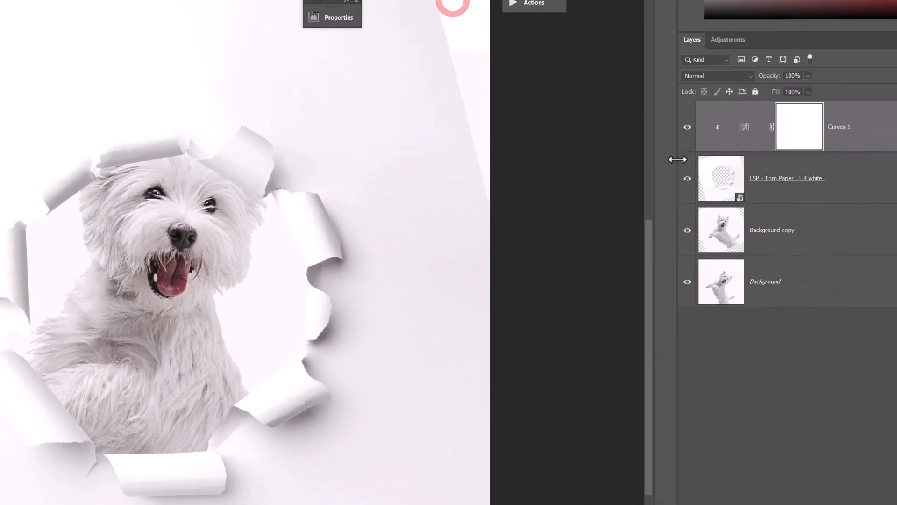
Add a white layer mask to the torn paper layer.
{"action": "left_click", "coordinate": [869, 197]}
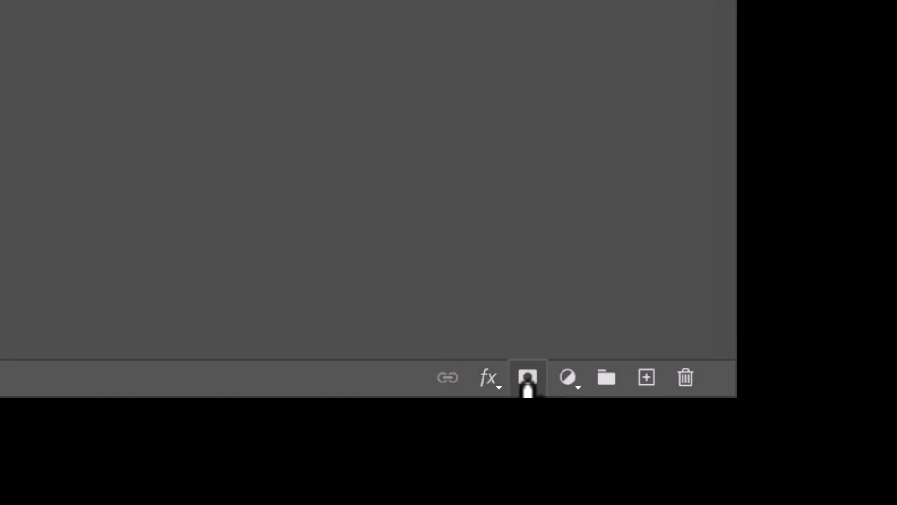
{"action": "left_click", "coordinate": [528, 379]}
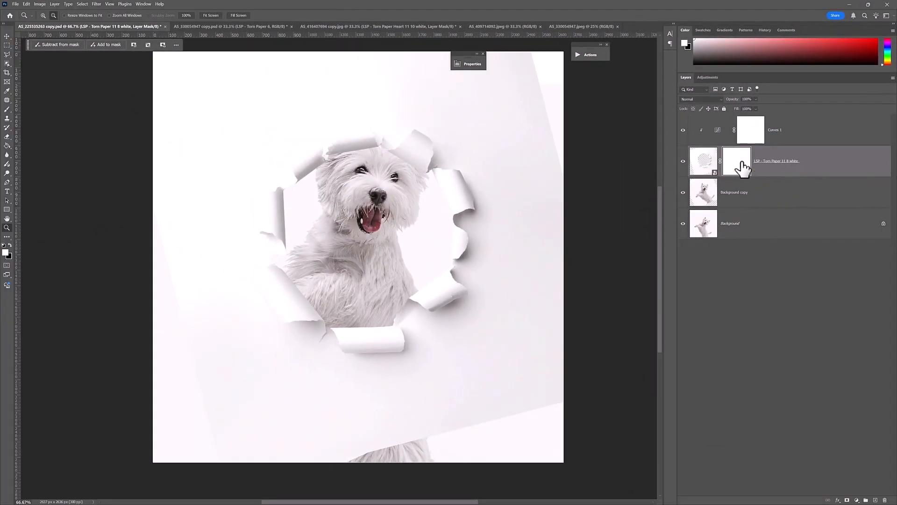
Invert the torn paper layer's mask to black and back to white to compare both states.
{"action": "key", "text": "ctrl+i"}
{"action": "key", "text": "ctrl+i"}
{"action": "key", "text": "ctrl+i"}
{"action": "key", "text": "ctrl+i"}
Hide the torn paper layer and select the dog on the Background copy layer with a rectangular Object Selection.
{"action": "left_click", "coordinate": [683, 162]}
{"action": "left_click", "coordinate": [700, 195]}
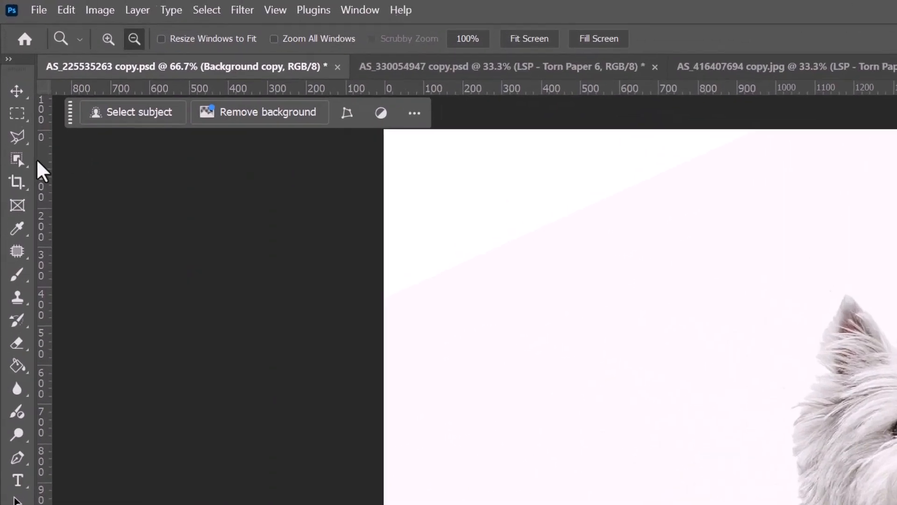
{"action": "left_click", "coordinate": [7, 63]}
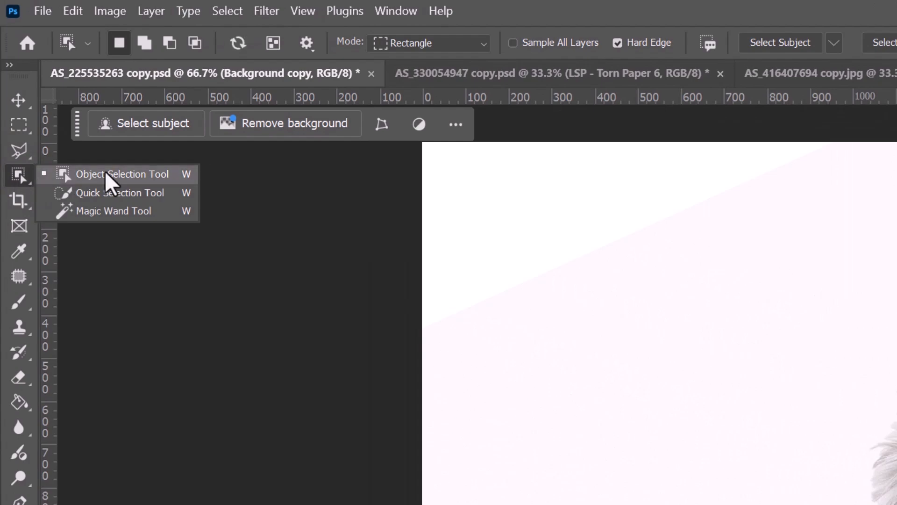
{"action": "left_click", "coordinate": [105, 173]}
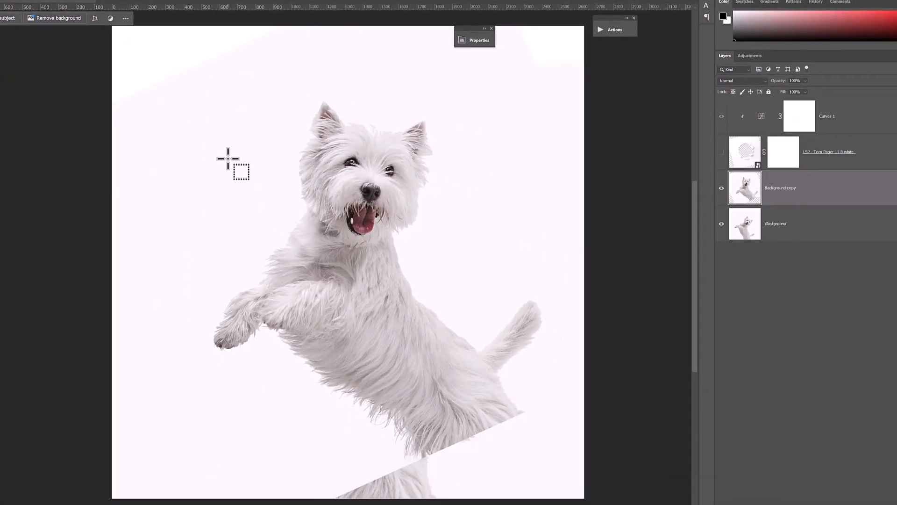
{"action": "left_click_drag", "start_coordinate": [220, 91], "coordinate": [528, 419]}
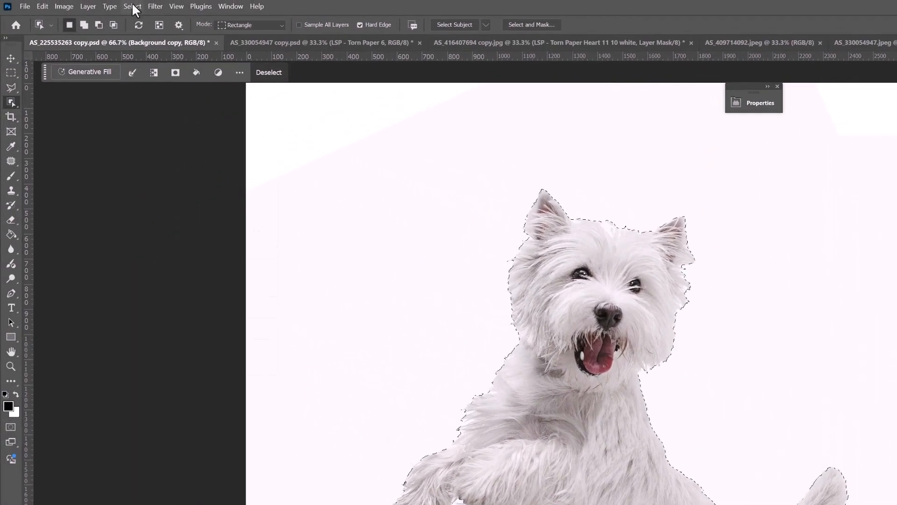
Refine the fur edges of the dog's selection in Select and Mask with a smaller Refine Edge Brush, and output the result as a selection.
{"action": "left_click", "coordinate": [132, 6]}
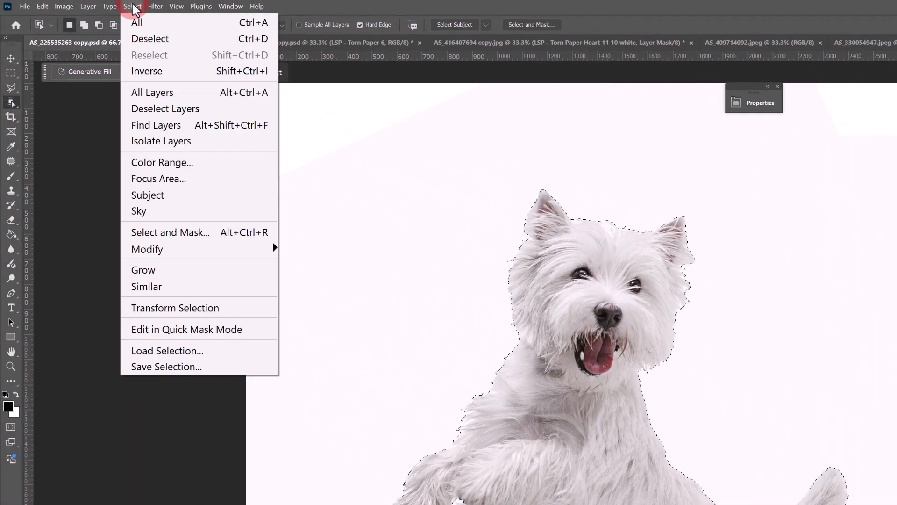
{"action": "left_click", "coordinate": [159, 233]}
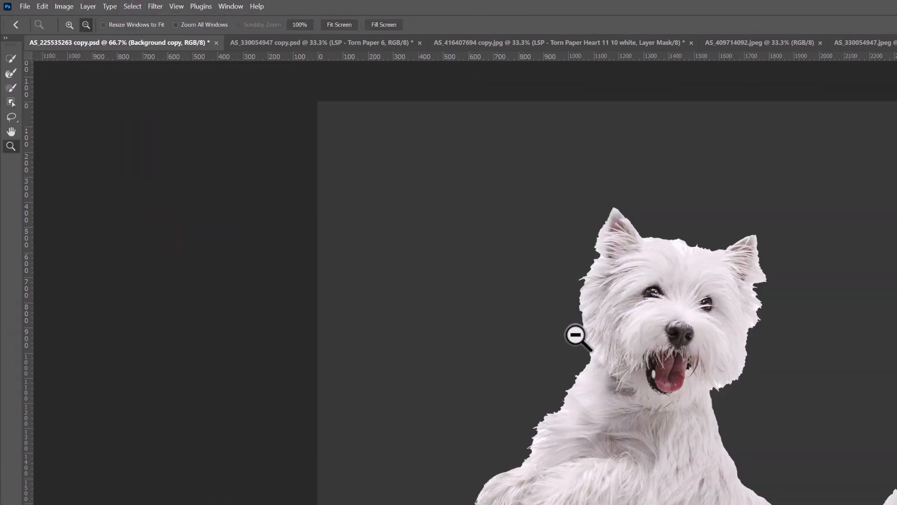
{"action": "left_click", "coordinate": [10, 74]}
{"action": "mouse_move", "coordinate": [581, 312]}
{"action": "left_mouse_down"}
{"action": "mouse_move", "coordinate": [586, 269]}
{"action": "mouse_move", "coordinate": [588, 315]}
{"action": "left_mouse_up"}
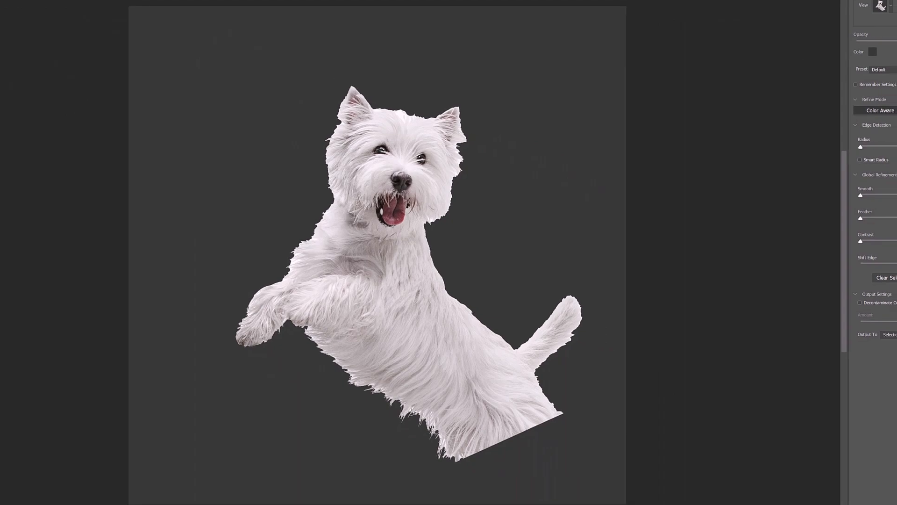
{"action": "key", "text": "bracketleft"}
{"action": "key", "text": "bracketleft"}
{"action": "key", "text": "bracketleft"}
{"action": "key", "text": "bracketleft"}
{"action": "key", "text": "bracketleft"}
{"action": "key", "text": "bracketleft"}
{"action": "left_click_drag", "start_coordinate": [339, 119], "coordinate": [345, 92]}
{"action": "mouse_move", "coordinate": [335, 131]}
{"action": "left_mouse_down"}
{"action": "mouse_move", "coordinate": [321, 153]}
{"action": "mouse_move", "coordinate": [329, 203]}
{"action": "mouse_move", "coordinate": [286, 273]}
{"action": "mouse_move", "coordinate": [234, 319]}
{"action": "mouse_move", "coordinate": [237, 341]}
{"action": "mouse_move", "coordinate": [284, 324]}
{"action": "mouse_move", "coordinate": [324, 358]}
{"action": "mouse_move", "coordinate": [303, 322]}
{"action": "mouse_move", "coordinate": [325, 358]}
{"action": "mouse_move", "coordinate": [411, 413]}
{"action": "left_mouse_up"}
{"action": "mouse_move", "coordinate": [472, 307]}
{"action": "left_mouse_down"}
{"action": "mouse_move", "coordinate": [429, 230]}
{"action": "mouse_move", "coordinate": [450, 213]}
{"action": "mouse_move", "coordinate": [454, 189]}
{"action": "left_mouse_up"}
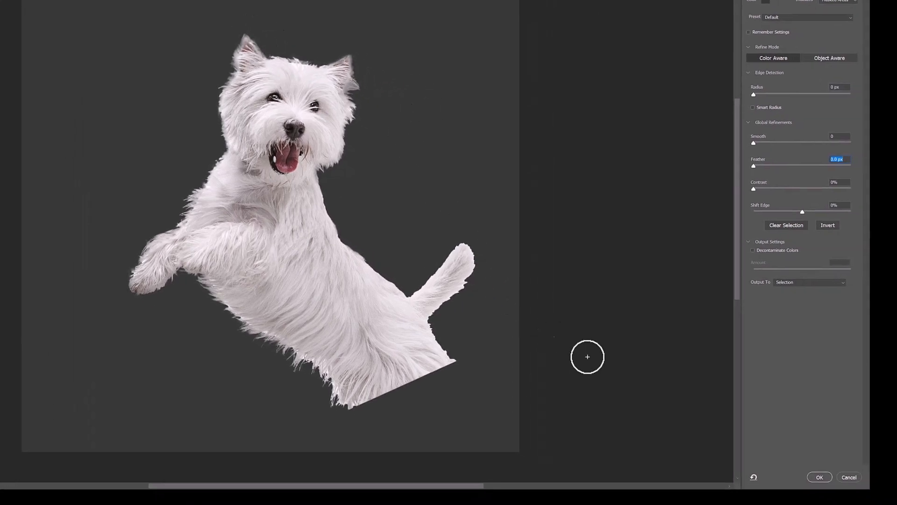
{"action": "left_click", "coordinate": [819, 477]}
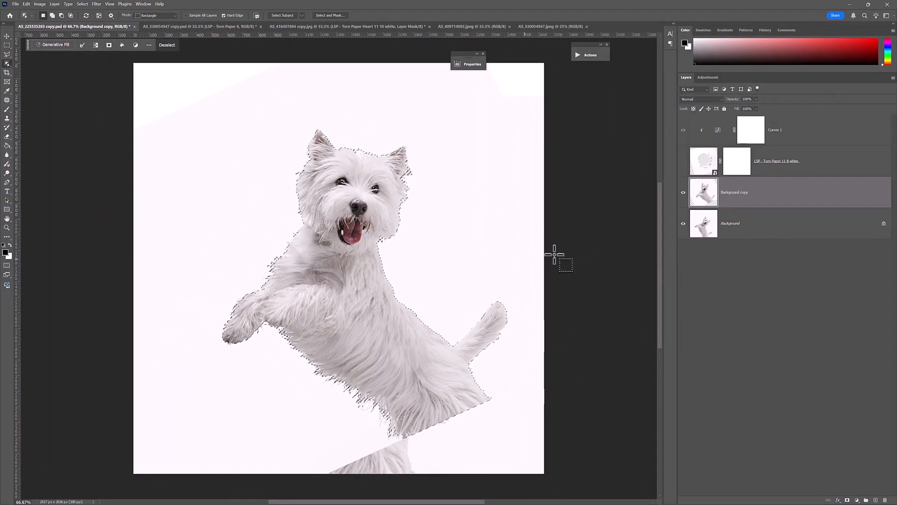
Show the torn paper layer, target its mask, and set up a black brush at 187 px, 0% hardness and higher flow.
{"action": "left_click", "coordinate": [684, 161]}
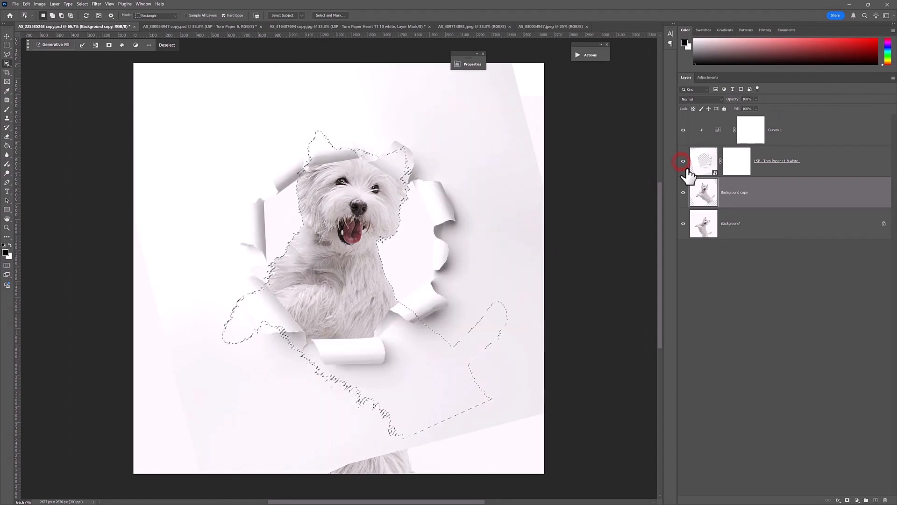
{"action": "left_click", "coordinate": [704, 169]}
{"action": "left_click", "coordinate": [738, 162]}
{"action": "key", "text": "x"}
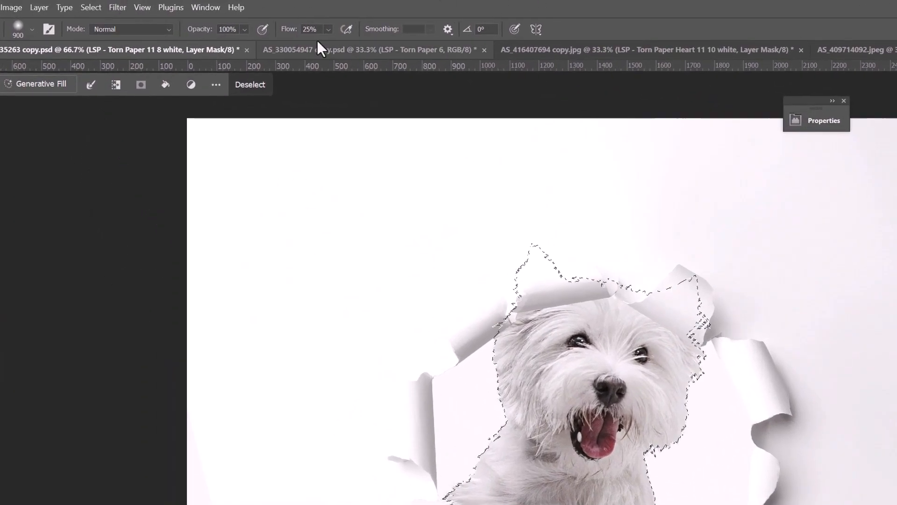
{"action": "left_click", "coordinate": [208, 15]}
{"action": "left_click", "coordinate": [353, 45]}
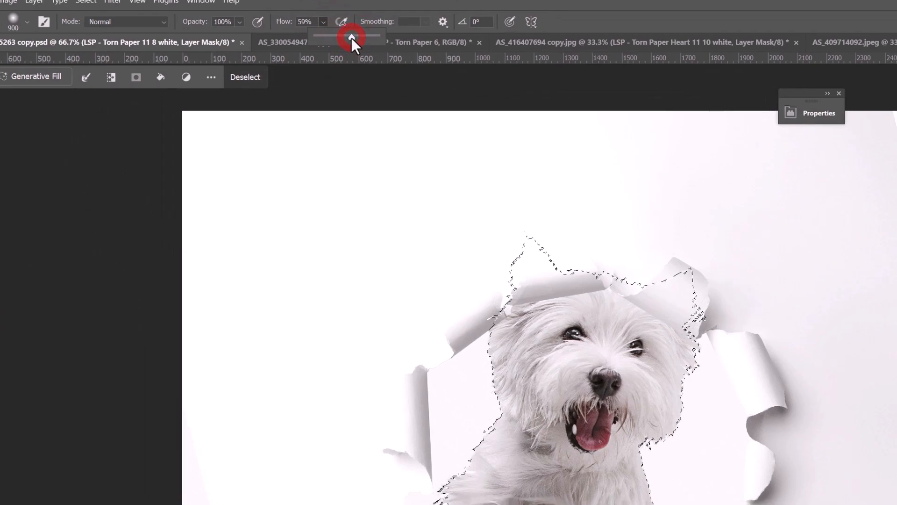
{"action": "right_click", "coordinate": [609, 350]}
{"action": "left_click", "coordinate": [599, 168]}
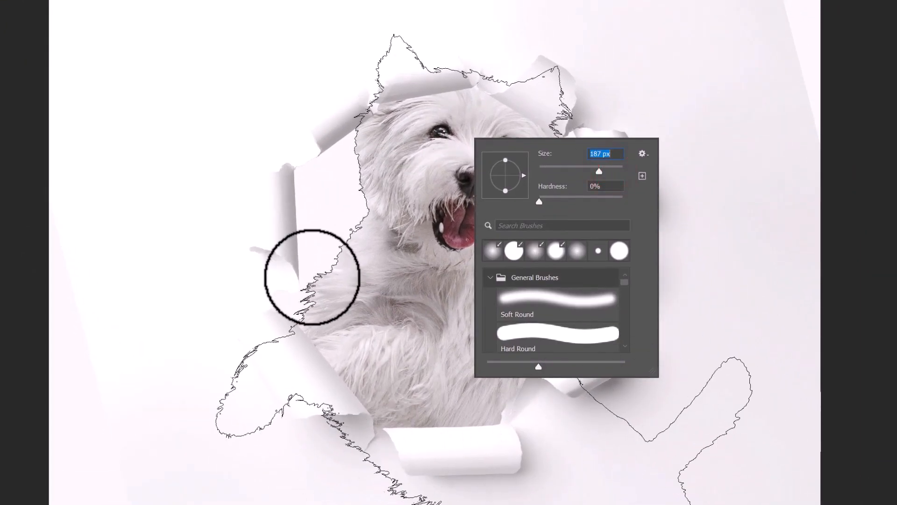
Paint black inside the selection on the torn paper's mask to reveal the dog's ears, head and front paw.
{"action": "mouse_move", "coordinate": [389, 145]}
{"action": "left_mouse_down"}
{"action": "mouse_move", "coordinate": [378, 79]}
{"action": "mouse_move", "coordinate": [387, 122]}
{"action": "mouse_move", "coordinate": [390, 43]}
{"action": "mouse_move", "coordinate": [404, 101]}
{"action": "mouse_move", "coordinate": [442, 35]}
{"action": "mouse_move", "coordinate": [467, 52]}
{"action": "mouse_move", "coordinate": [472, 112]}
{"action": "mouse_move", "coordinate": [403, 116]}
{"action": "mouse_move", "coordinate": [448, 32]}
{"action": "left_mouse_up"}
{"action": "mouse_move", "coordinate": [419, 93]}
{"action": "left_mouse_down"}
{"action": "mouse_move", "coordinate": [502, 112]}
{"action": "mouse_move", "coordinate": [540, 109]}
{"action": "mouse_move", "coordinate": [578, 81]}
{"action": "mouse_move", "coordinate": [539, 113]}
{"action": "mouse_move", "coordinate": [523, 122]}
{"action": "left_mouse_up"}
{"action": "mouse_move", "coordinate": [306, 320]}
{"action": "left_mouse_down"}
{"action": "mouse_move", "coordinate": [237, 387]}
{"action": "mouse_move", "coordinate": [301, 357]}
{"action": "mouse_move", "coordinate": [221, 405]}
{"action": "mouse_move", "coordinate": [212, 436]}
{"action": "mouse_move", "coordinate": [333, 353]}
{"action": "mouse_move", "coordinate": [280, 399]}
{"action": "mouse_move", "coordinate": [300, 411]}
{"action": "mouse_move", "coordinate": [352, 378]}
{"action": "mouse_move", "coordinate": [321, 400]}
{"action": "mouse_move", "coordinate": [363, 395]}
{"action": "mouse_move", "coordinate": [349, 386]}
{"action": "mouse_move", "coordinate": [360, 379]}
{"action": "mouse_move", "coordinate": [338, 350]}
{"action": "mouse_move", "coordinate": [297, 362]}
{"action": "mouse_move", "coordinate": [320, 377]}
{"action": "left_mouse_up"}
{"action": "right_click", "coordinate": [321, 378]}
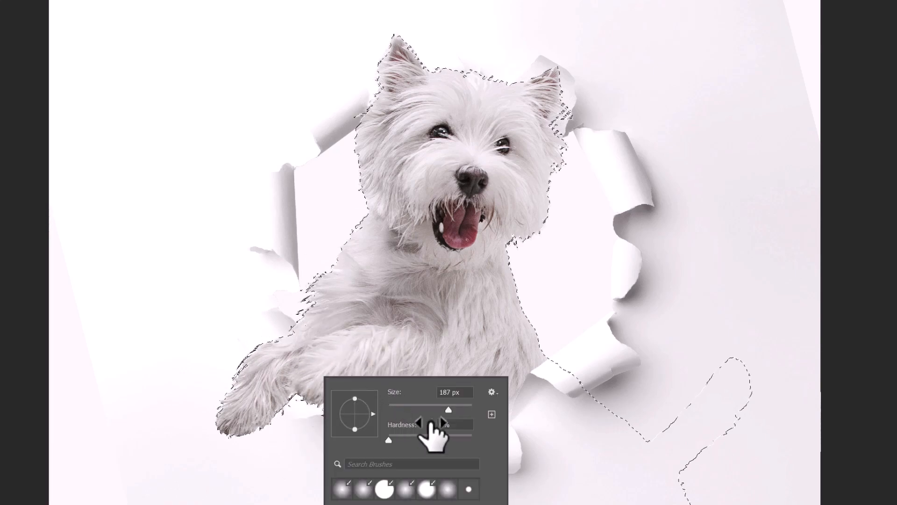
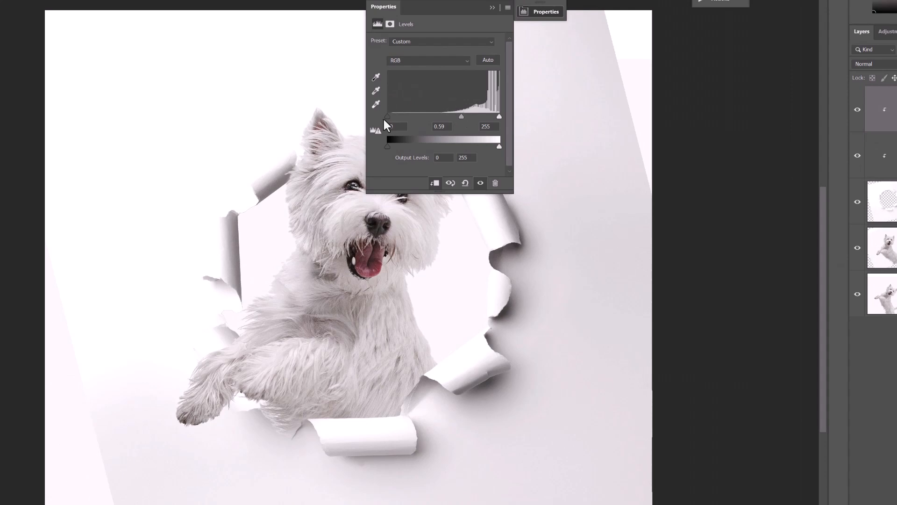
Darken the torn paper with the clipped Levels 1 adjustment: shadow input 70, midtones 0.44 and output white 112.
{"action": "left_click_drag", "start_coordinate": [388, 116], "coordinate": [411, 119]}
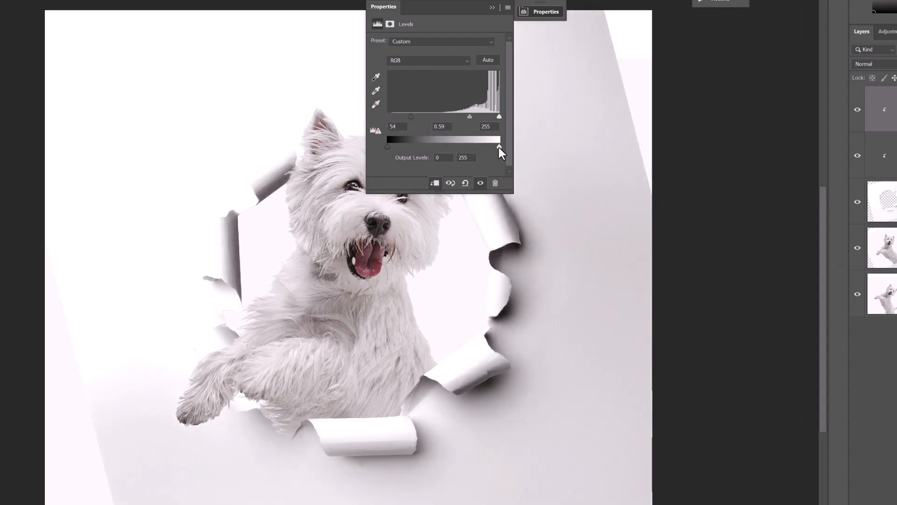
{"action": "left_click_drag", "start_coordinate": [497, 148], "coordinate": [464, 143]}
{"action": "left_click_drag", "start_coordinate": [392, 13], "coordinate": [628, 17]}
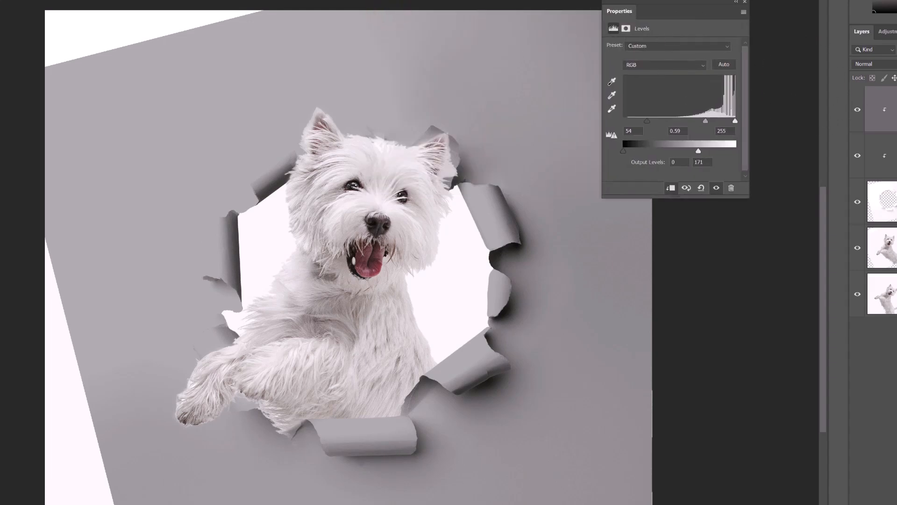
{"action": "left_click", "coordinate": [896, 110]}
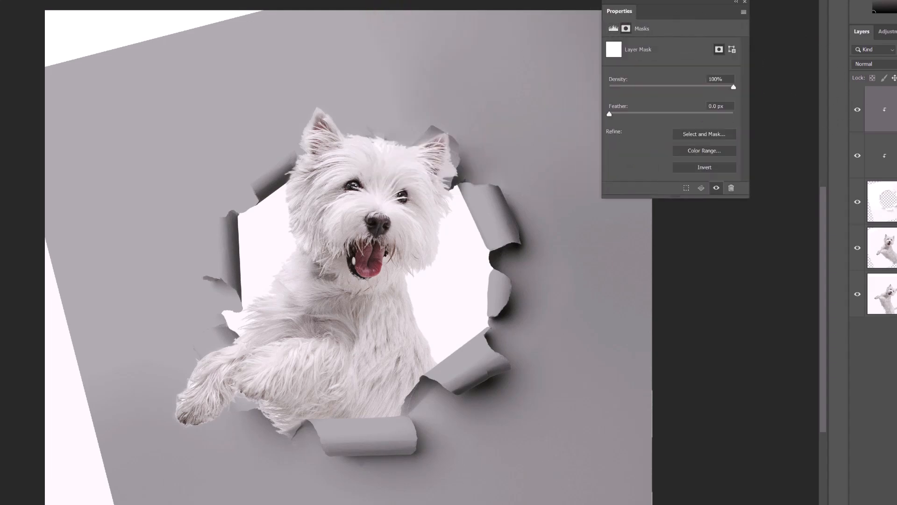
{"action": "left_click", "coordinate": [614, 28]}
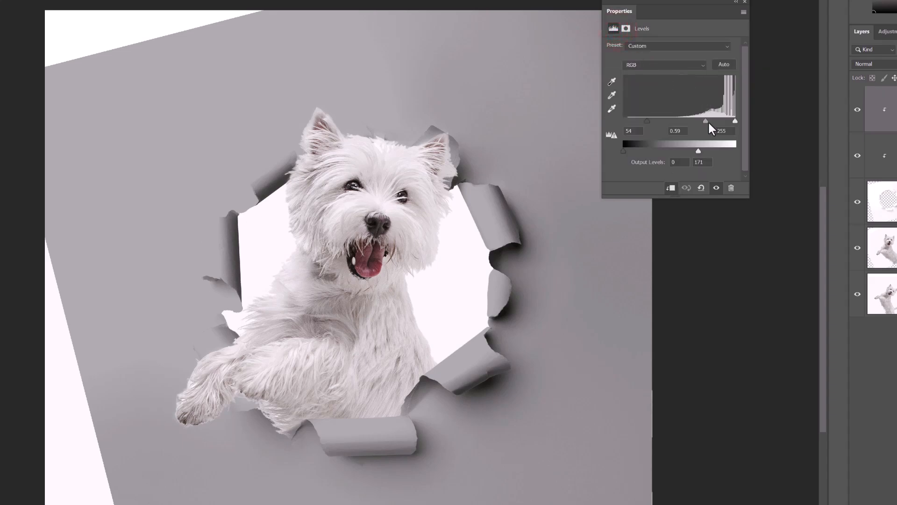
{"action": "left_click_drag", "start_coordinate": [706, 121], "coordinate": [713, 121]}
{"action": "left_click_drag", "start_coordinate": [647, 121], "coordinate": [654, 121]}
{"action": "left_click_drag", "start_coordinate": [698, 151], "coordinate": [673, 150]}
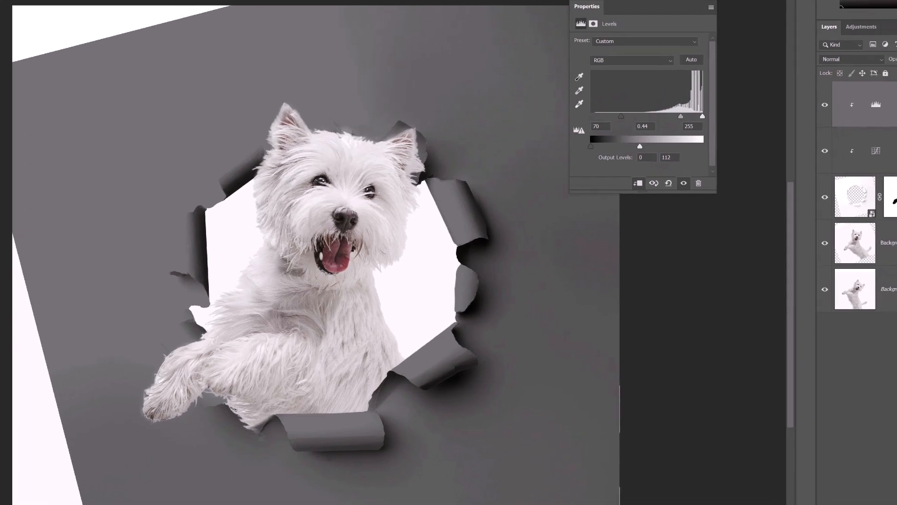
Invert the Levels 1 mask to black and paint white with a soft brush to shade the paper beneath the front paws.
{"action": "left_click", "coordinate": [896, 106]}
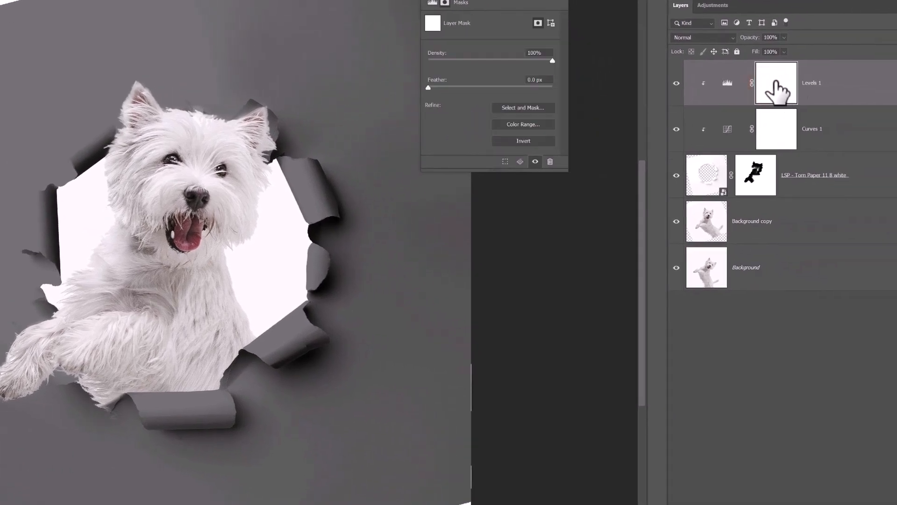
{"action": "key", "text": "ctrl+i"}
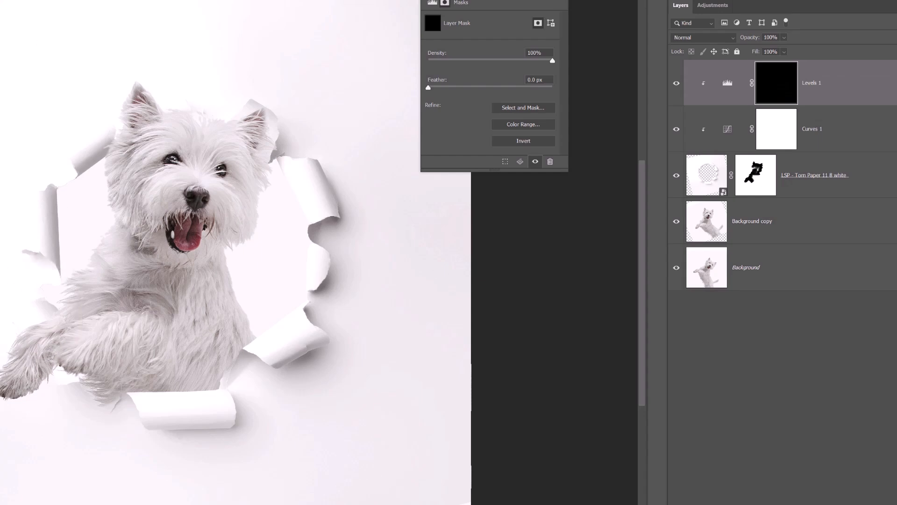
{"action": "left_click_drag", "start_coordinate": [65, 355], "coordinate": [64, 355]}
{"action": "right_click", "coordinate": [64, 355]}
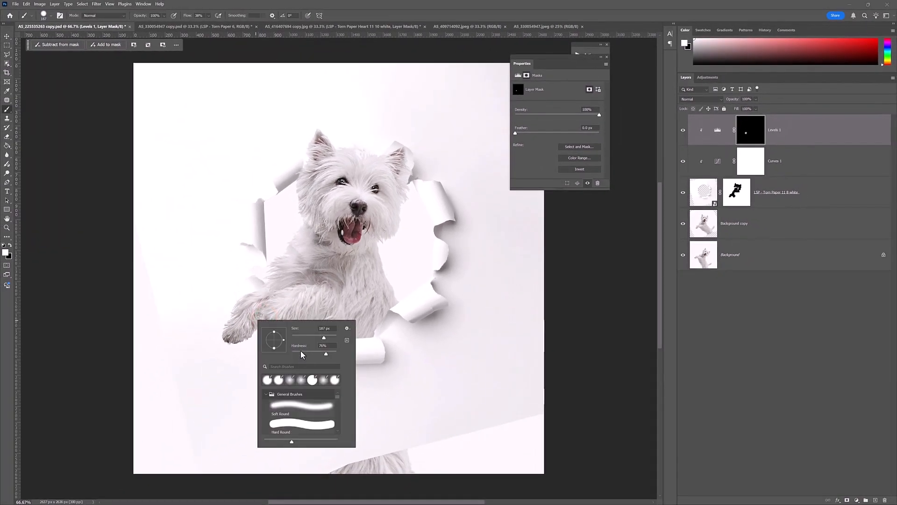
{"action": "mouse_move", "coordinate": [254, 319]}
{"action": "left_mouse_down"}
{"action": "mouse_move", "coordinate": [273, 316]}
{"action": "mouse_move", "coordinate": [245, 325]}
{"action": "mouse_move", "coordinate": [256, 327]}
{"action": "mouse_move", "coordinate": [248, 336]}
{"action": "mouse_move", "coordinate": [264, 319]}
{"action": "left_mouse_up"}
{"action": "left_click_drag", "start_coordinate": [321, 297], "coordinate": [390, 305]}
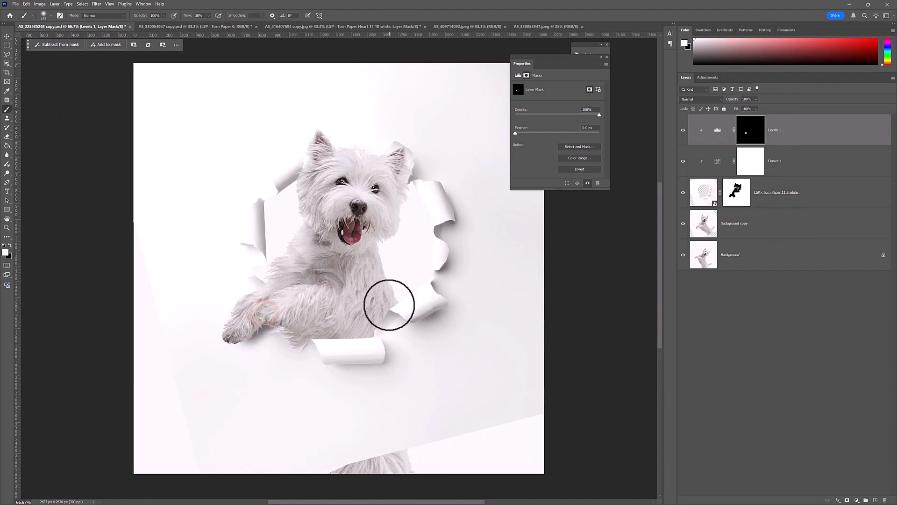
Paint white on the Levels 1 mask to shade the paper behind both ears and along the curl below the dog's body.
{"action": "mouse_move", "coordinate": [400, 164]}
{"action": "left_mouse_down"}
{"action": "mouse_move", "coordinate": [397, 188]}
{"action": "mouse_move", "coordinate": [409, 173]}
{"action": "left_mouse_up"}
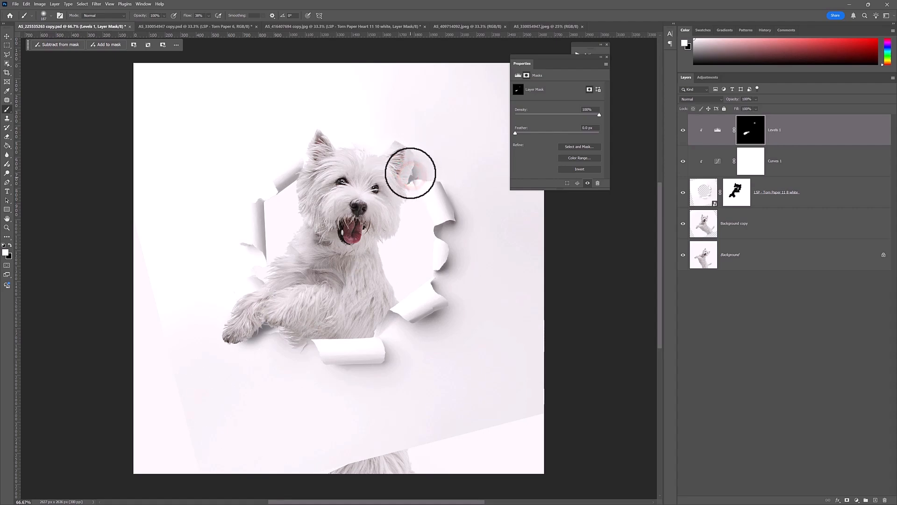
{"action": "left_click", "coordinate": [310, 159]}
{"action": "left_click", "coordinate": [407, 179]}
{"action": "left_click", "coordinate": [366, 331]}
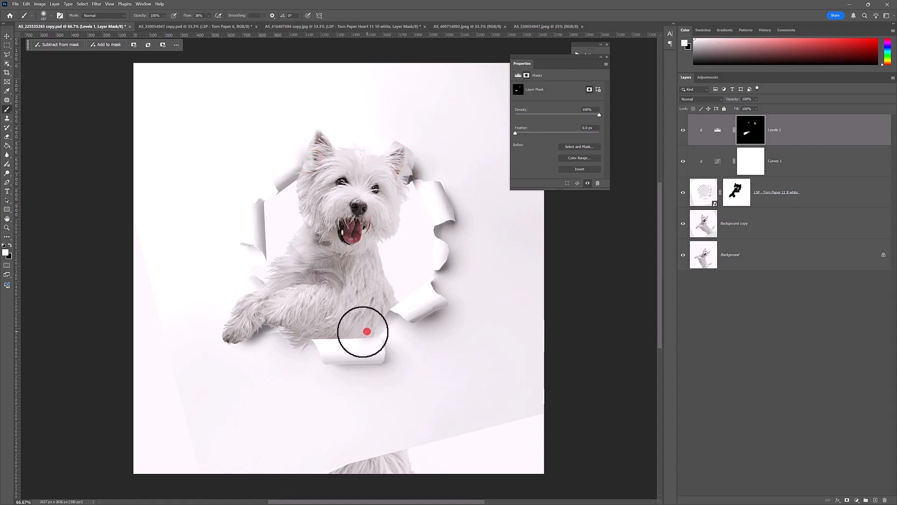
{"action": "mouse_move", "coordinate": [312, 329]}
{"action": "left_mouse_down"}
{"action": "mouse_move", "coordinate": [299, 336]}
{"action": "mouse_move", "coordinate": [284, 322]}
{"action": "left_mouse_up"}
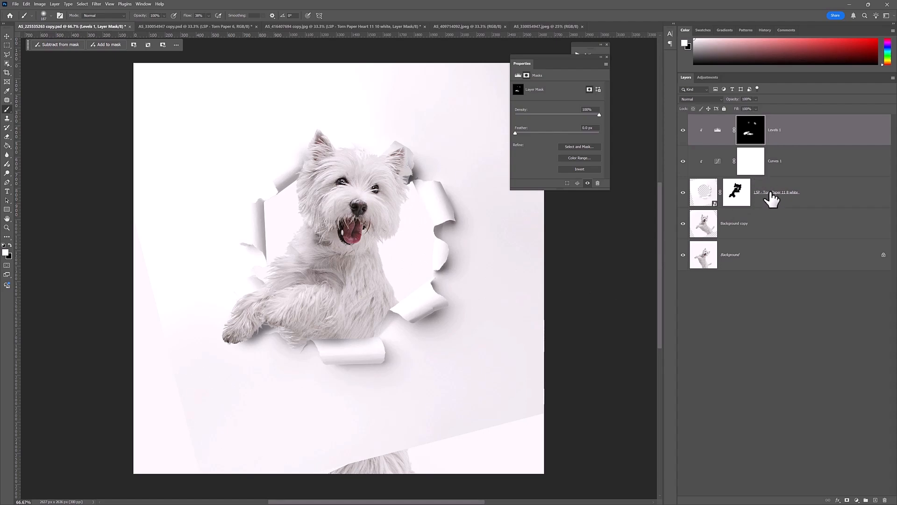
Add a Levels adjustment above Background copy with shadow input 63, midtones 0.35 and output white 190.
{"action": "left_click", "coordinate": [759, 227]}
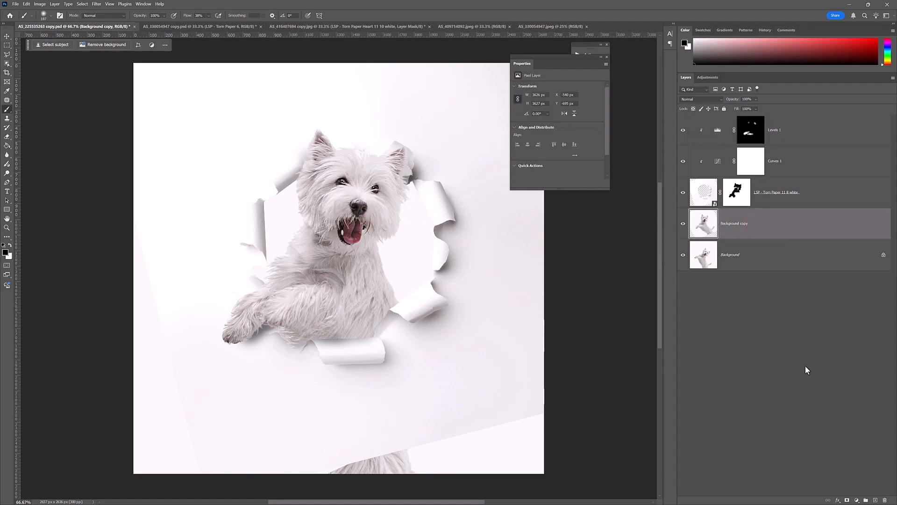
{"action": "left_click", "coordinate": [856, 500]}
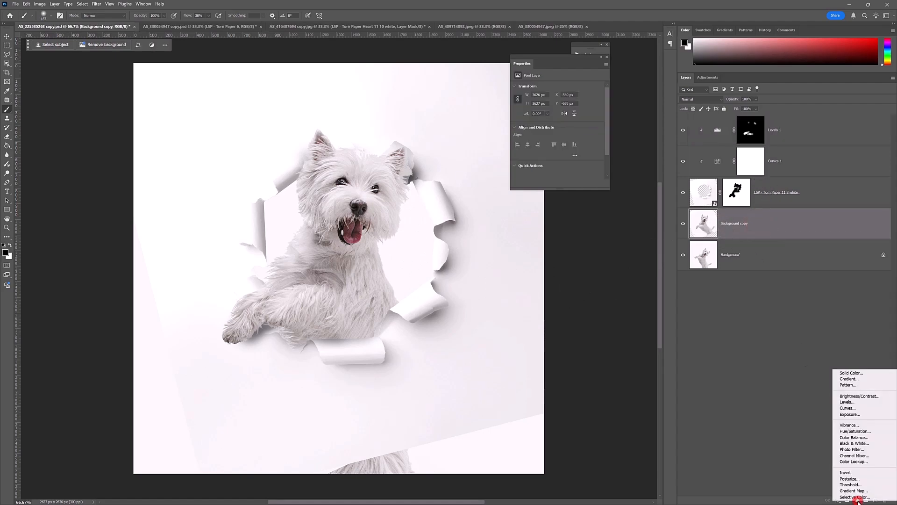
{"action": "left_click", "coordinate": [847, 402]}
{"action": "left_click_drag", "start_coordinate": [563, 138], "coordinate": [584, 138]}
{"action": "left_click_drag", "start_coordinate": [524, 137], "coordinate": [544, 139]}
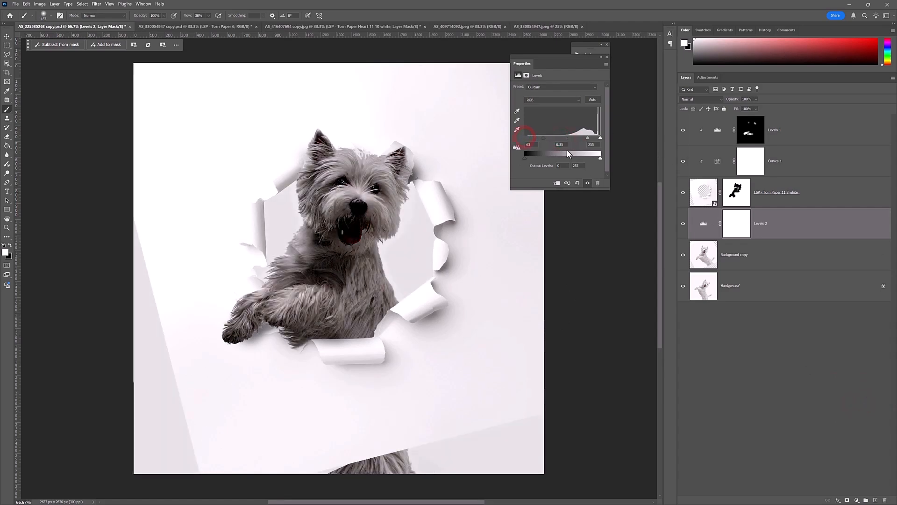
{"action": "mouse_move", "coordinate": [600, 158]}
{"action": "left_mouse_down"}
{"action": "mouse_move", "coordinate": [534, 156]}
{"action": "mouse_move", "coordinate": [610, 156]}
{"action": "left_mouse_up"}
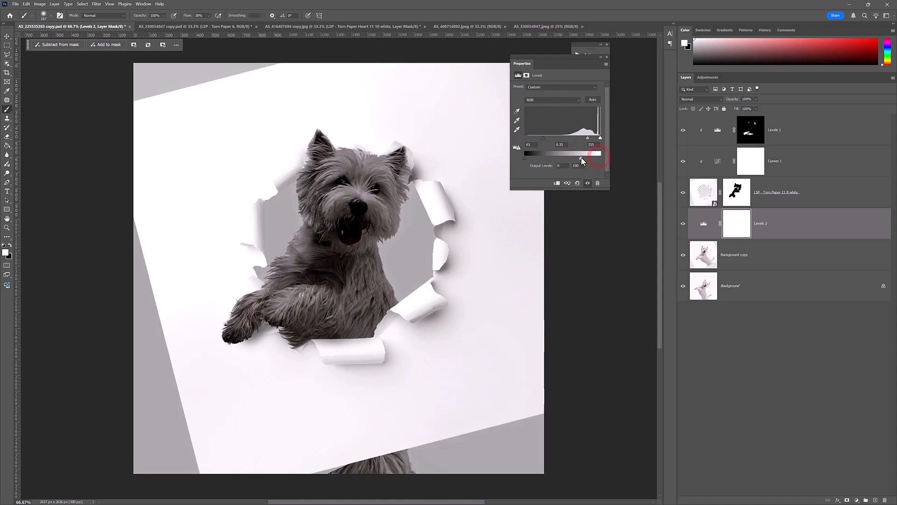
Invert the Levels 2 mask to black and enlarge the soft brush to 291 px.
{"action": "left_click", "coordinate": [739, 227]}
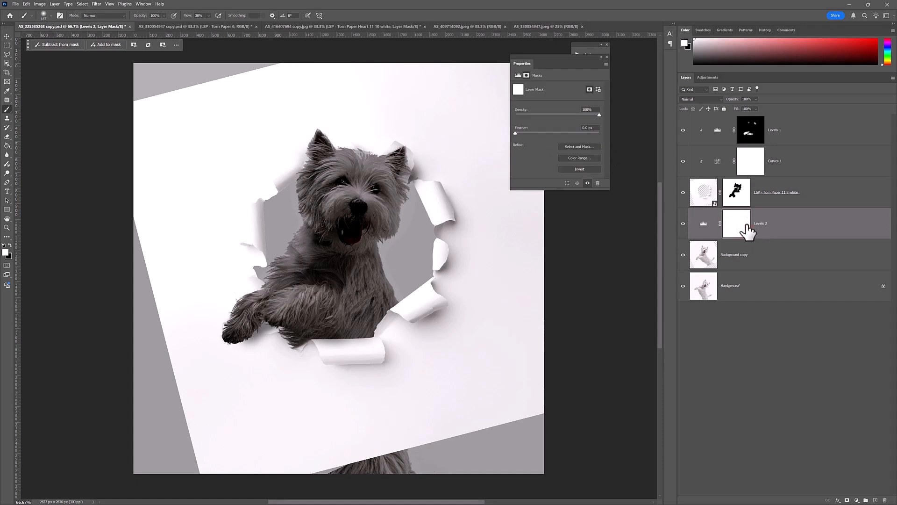
{"action": "key", "text": "ctrl+i"}
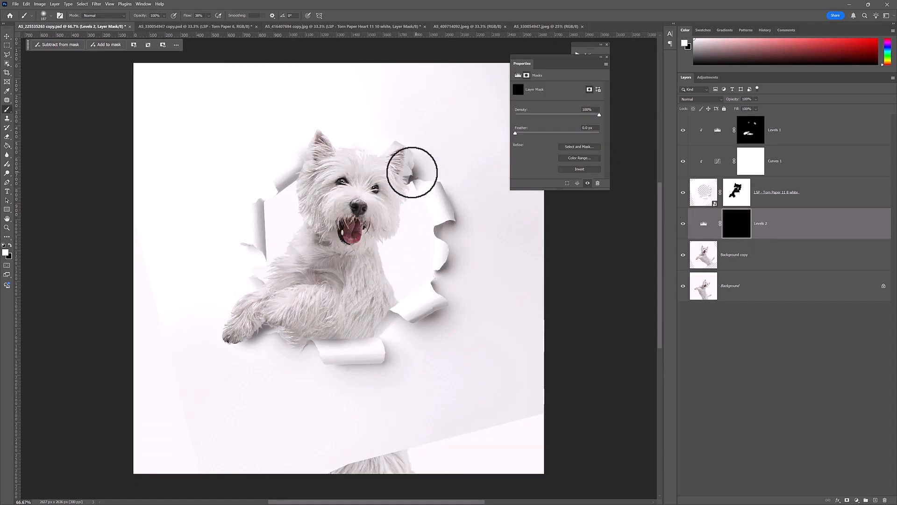
{"action": "right_click", "coordinate": [410, 173]}
{"action": "left_click_drag", "start_coordinate": [489, 186], "coordinate": [494, 186]}
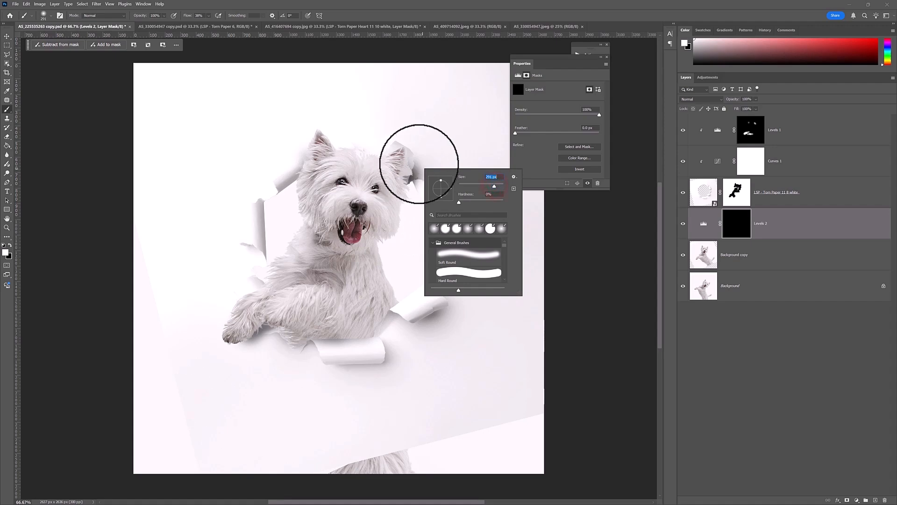
Paint white on the Levels 2 mask to darken the outer edges of the dog's two ears.
{"action": "left_click", "coordinate": [419, 169]}
{"action": "left_click", "coordinate": [423, 173]}
{"action": "left_click", "coordinate": [427, 175]}
{"action": "left_click", "coordinate": [427, 177]}
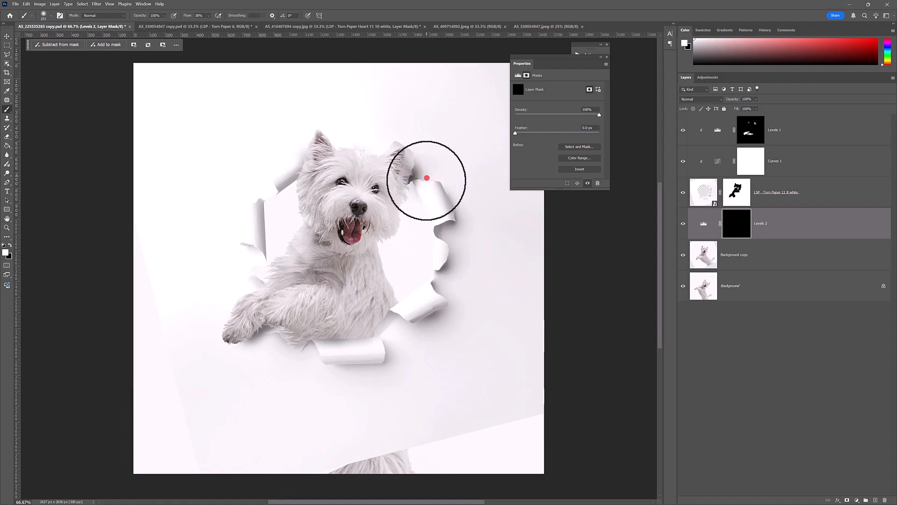
{"action": "left_click", "coordinate": [291, 145]}
Paint white on the Levels 2 mask to shade the underside of the front paws and the dog's lower body.
{"action": "left_click", "coordinate": [243, 359]}
{"action": "left_click", "coordinate": [245, 361]}
{"action": "left_click", "coordinate": [274, 344]}
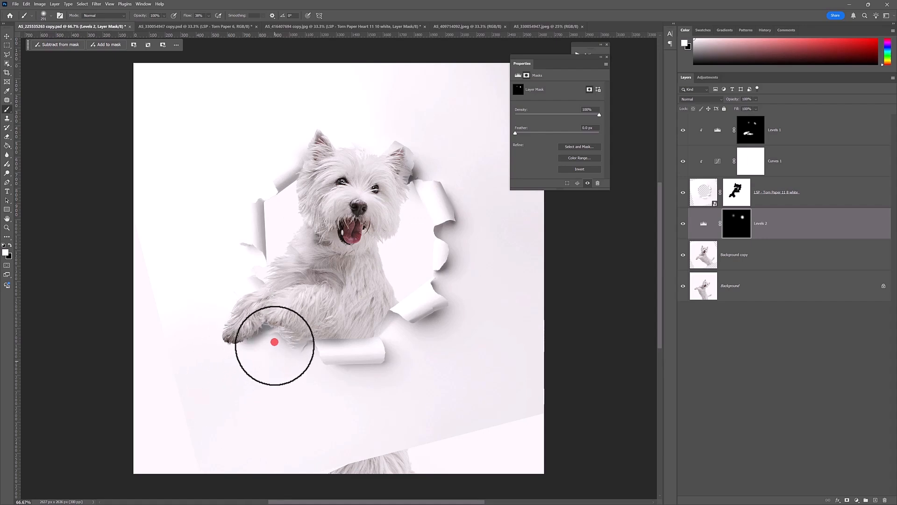
{"action": "left_click", "coordinate": [330, 356]}
{"action": "left_click", "coordinate": [399, 337]}
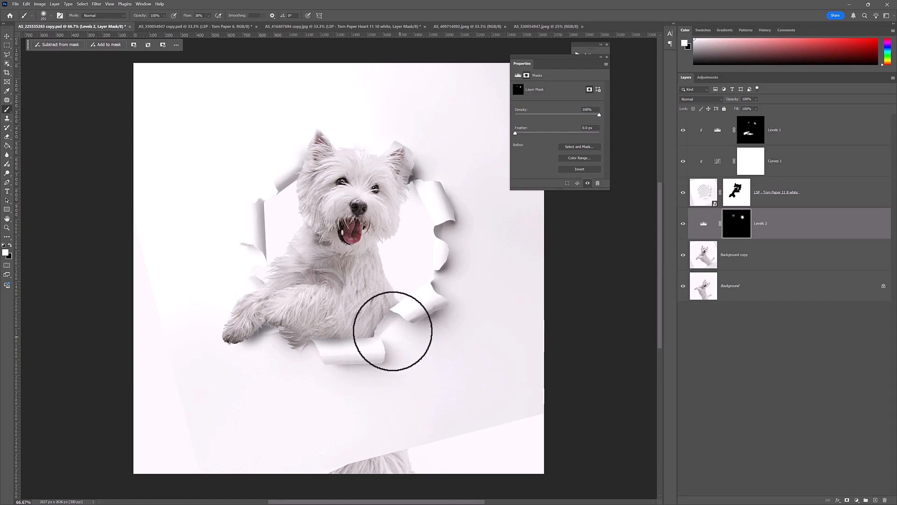
Darken the dog's bent front leg on the Levels 2 mask, and paint black over the leg and chest to remove excess shading.
{"action": "left_click", "coordinate": [299, 351]}
{"action": "left_click", "coordinate": [301, 322]}
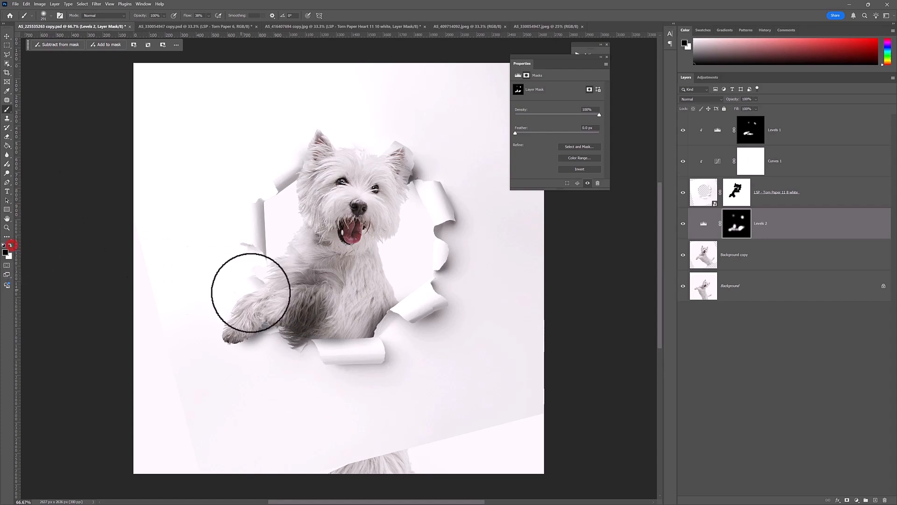
{"action": "mouse_move", "coordinate": [313, 280]}
{"action": "left_mouse_down"}
{"action": "mouse_move", "coordinate": [291, 348]}
{"action": "mouse_move", "coordinate": [316, 277]}
{"action": "mouse_move", "coordinate": [315, 325]}
{"action": "mouse_move", "coordinate": [298, 336]}
{"action": "mouse_move", "coordinate": [293, 326]}
{"action": "mouse_move", "coordinate": [301, 337]}
{"action": "mouse_move", "coordinate": [324, 309]}
{"action": "mouse_move", "coordinate": [333, 276]}
{"action": "left_mouse_up"}
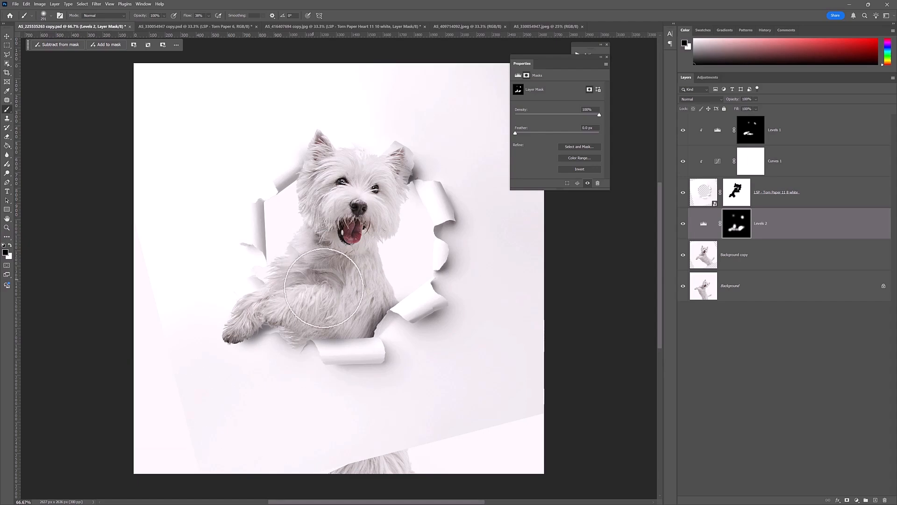
Collapse the adjustment properties and fit a 5:7 crop frame around the dog and torn hole, resizing and repositioning as needed.
{"action": "left_click", "coordinate": [602, 57]}
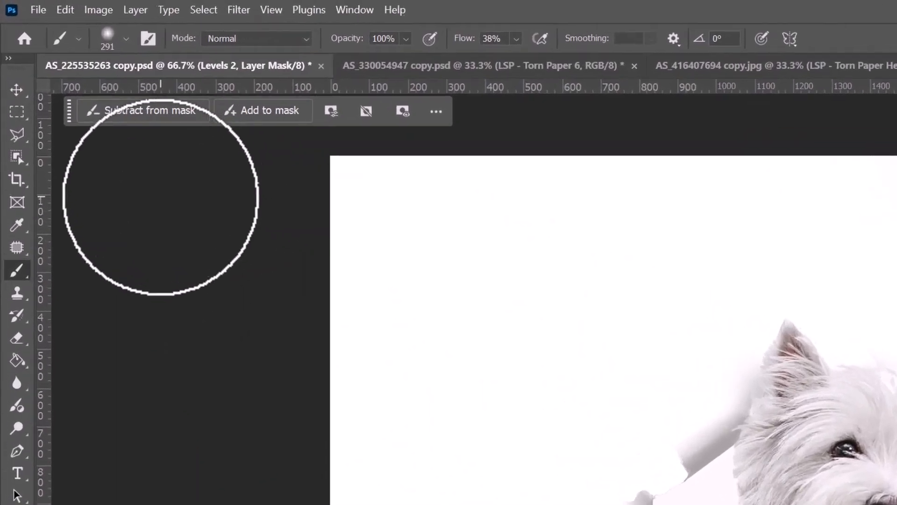
{"action": "left_click", "coordinate": [17, 181]}
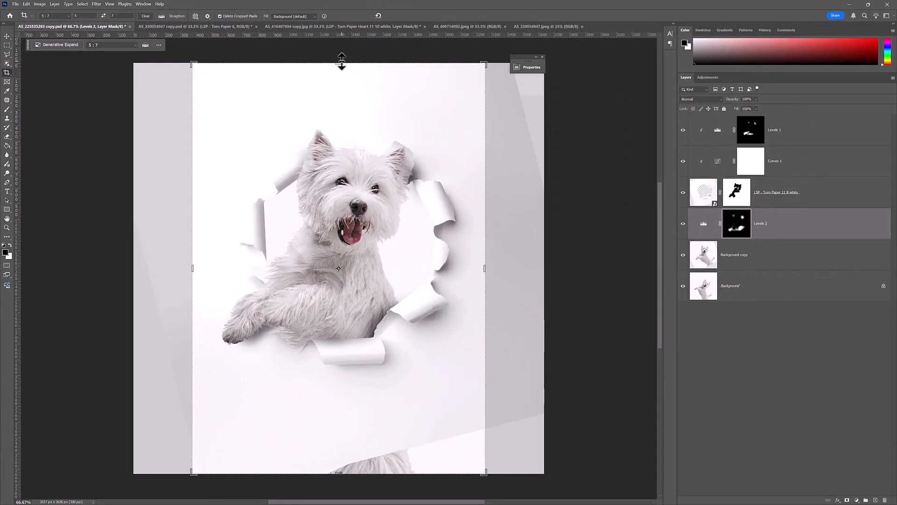
{"action": "left_click_drag", "start_coordinate": [342, 61], "coordinate": [342, 84]}
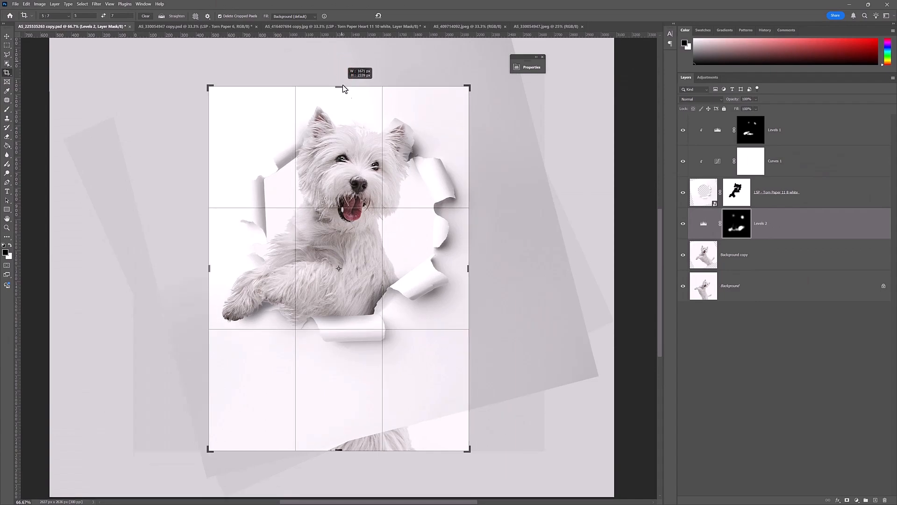
{"action": "left_click_drag", "start_coordinate": [339, 449], "coordinate": [318, 456]}
{"action": "left_click_drag", "start_coordinate": [340, 80], "coordinate": [342, 79]}
{"action": "left_click_drag", "start_coordinate": [356, 251], "coordinate": [355, 258]}
{"action": "left_click_drag", "start_coordinate": [342, 71], "coordinate": [342, 62]}
{"action": "left_click_drag", "start_coordinate": [350, 206], "coordinate": [349, 202]}
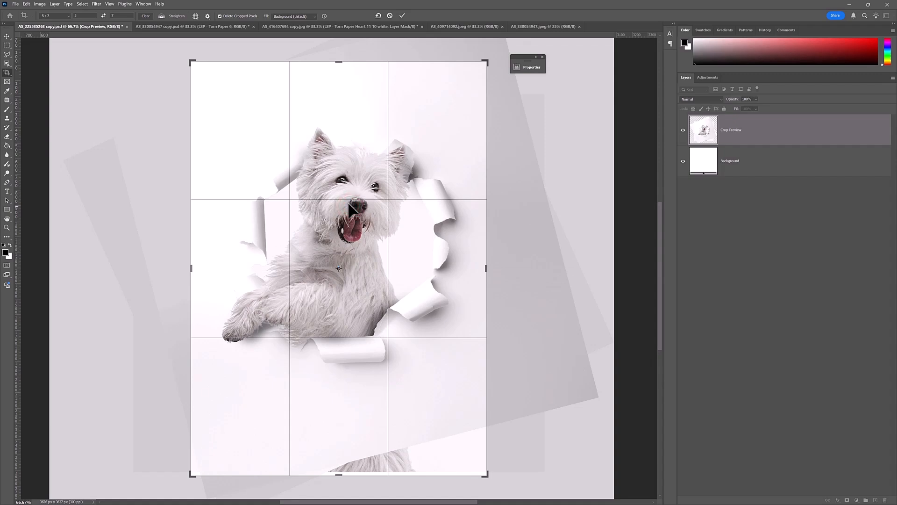
Rotate the image slightly counterclockwise within the crop frame, reposition it, and apply the crop.
{"action": "left_click_drag", "start_coordinate": [503, 196], "coordinate": [505, 176]}
{"action": "left_click_drag", "start_coordinate": [394, 221], "coordinate": [396, 222]}
{"action": "double_click", "coordinate": [356, 223]}
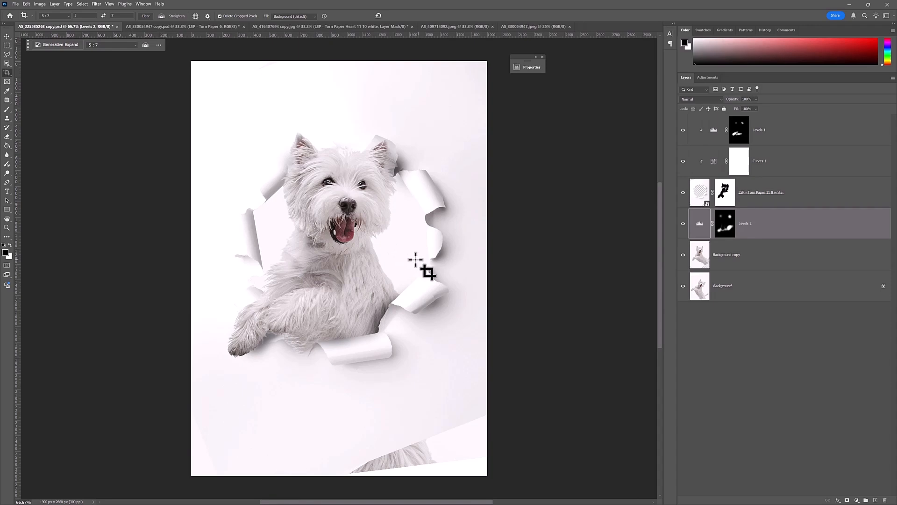
Copy the merged artwork of the entire canvas and paste it as a new layer above Levels 1.
{"action": "left_click", "coordinate": [789, 122]}
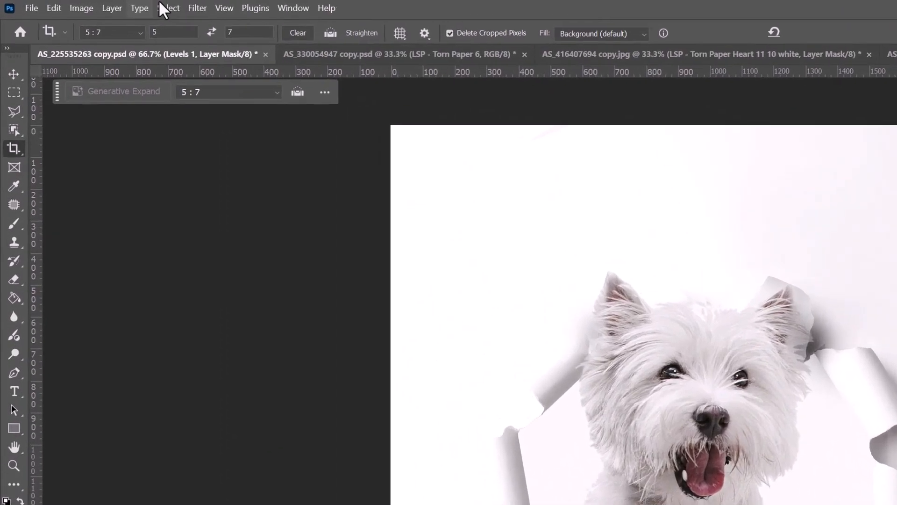
{"action": "left_click", "coordinate": [83, 4]}
{"action": "left_click", "coordinate": [176, 28]}
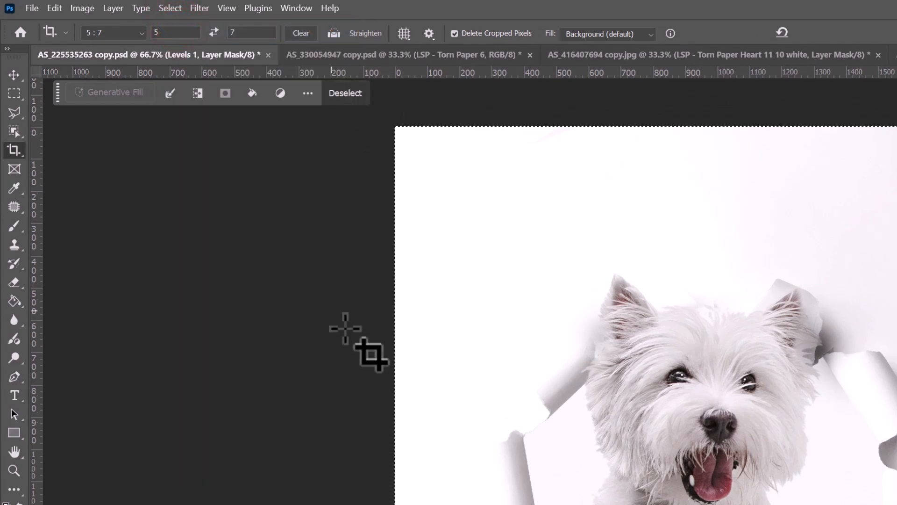
{"action": "left_click", "coordinate": [52, 10]}
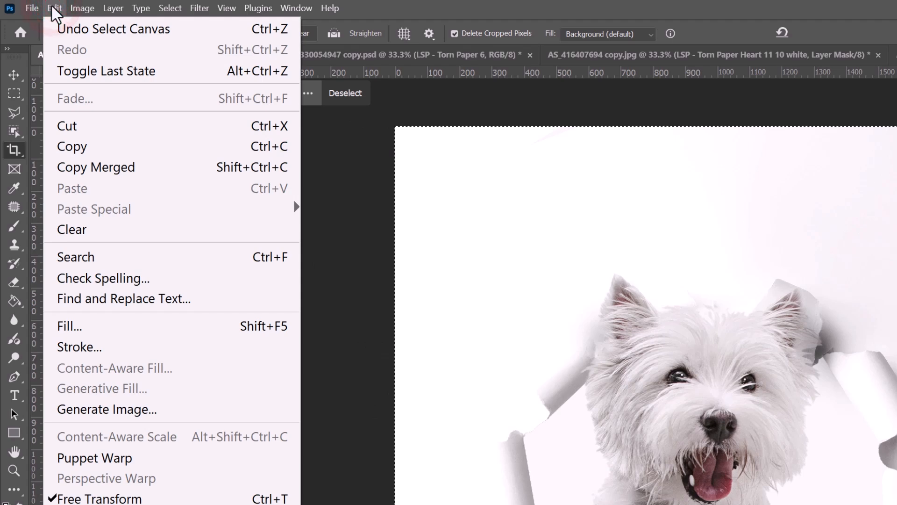
{"action": "left_click", "coordinate": [125, 165]}
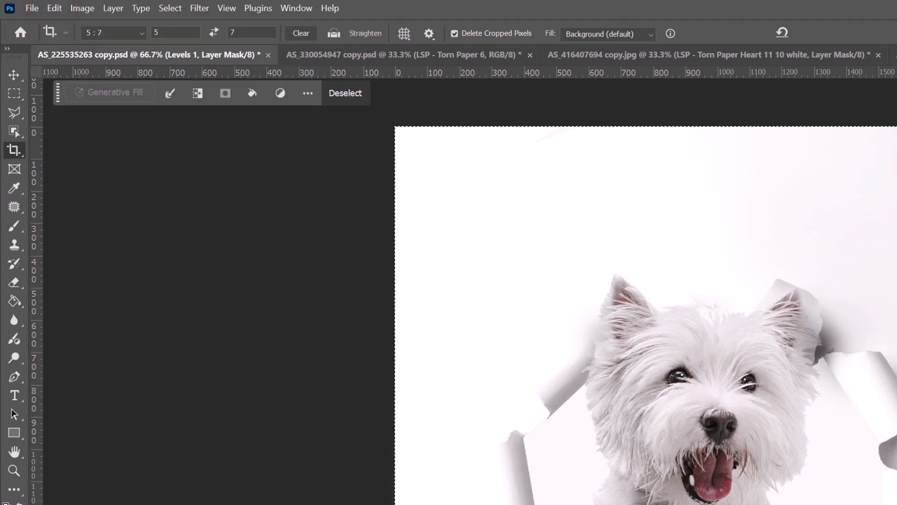
{"action": "left_click", "coordinate": [55, 9]}
{"action": "left_click", "coordinate": [118, 186]}
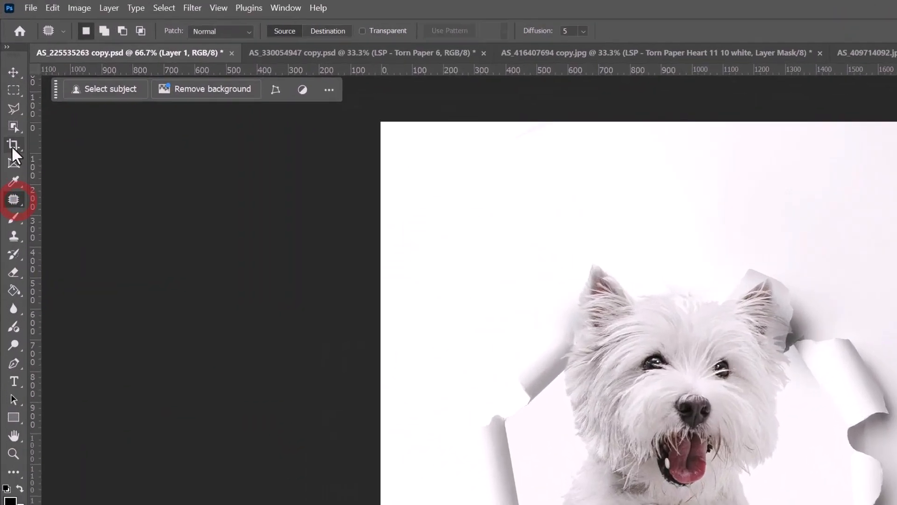
Outline the image's lower-right corner, including the exposed fur and white wedge, with the Polygonal Lasso.
{"action": "left_click", "coordinate": [7, 58]}
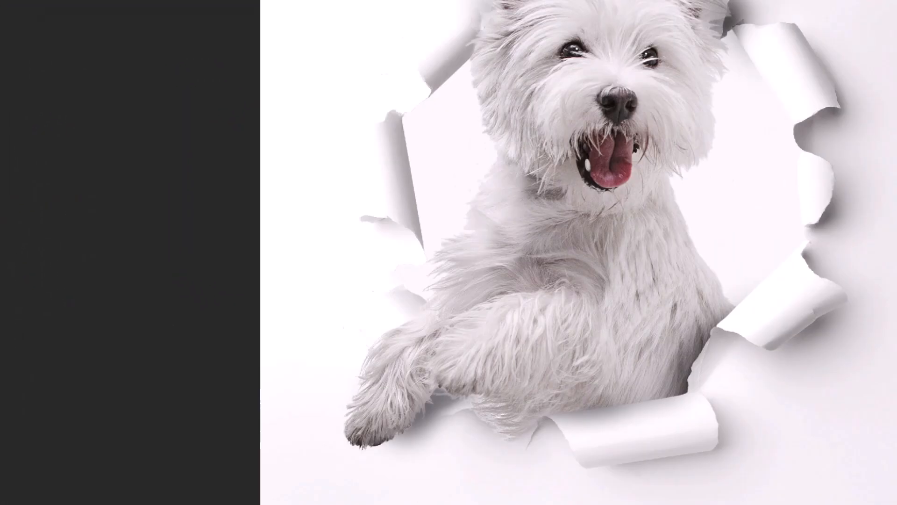
{"action": "left_click", "coordinate": [390, 445]}
{"action": "left_click", "coordinate": [805, 280]}
{"action": "left_click", "coordinate": [815, 453]}
{"action": "left_click", "coordinate": [459, 454]}
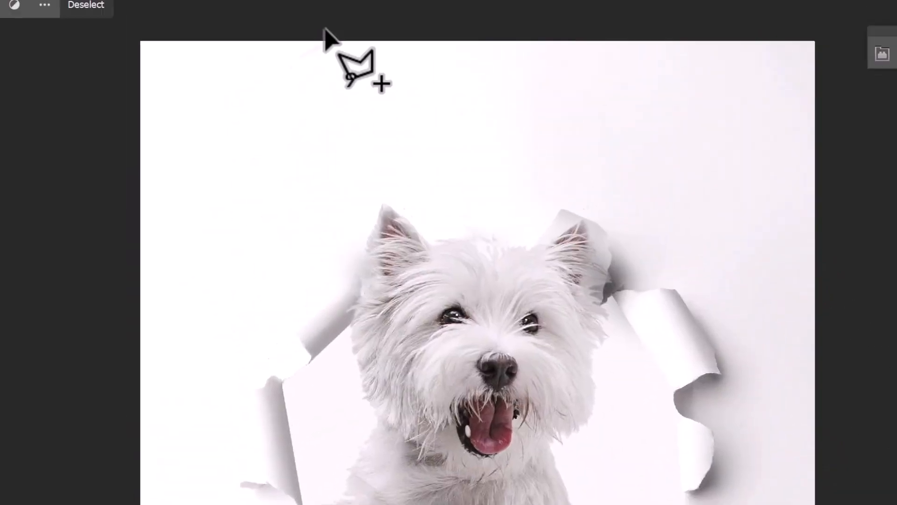
Add the thin triangle at the image's top edge and the wedge in its lower-left corner to the selection.
{"action": "left_click", "coordinate": [325, 39]}
{"action": "left_click", "coordinate": [267, 88]}
{"action": "left_click", "coordinate": [337, 66]}
{"action": "left_click", "coordinate": [375, 38]}
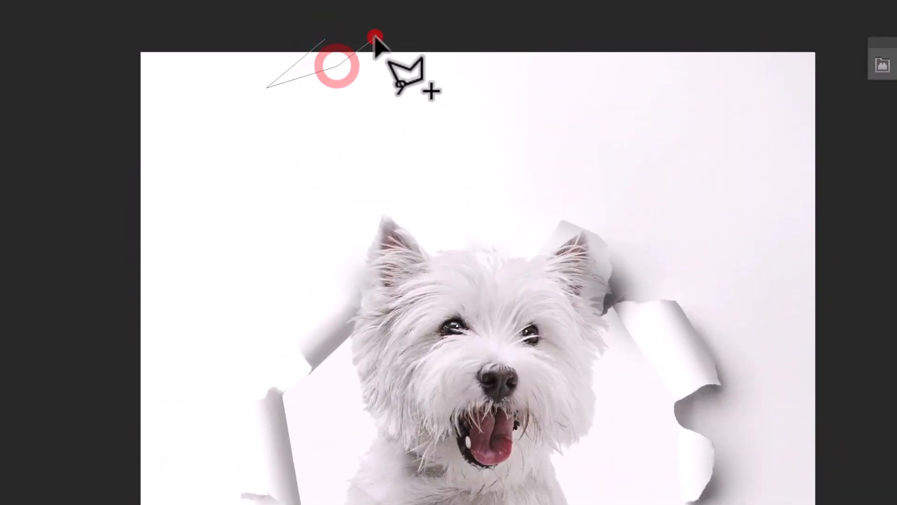
{"action": "double_click", "coordinate": [375, 37]}
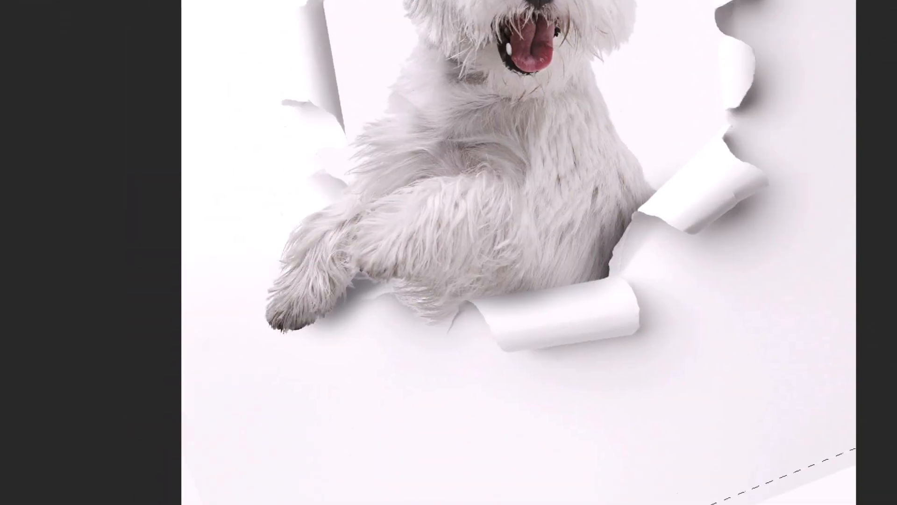
{"action": "left_click", "coordinate": [287, 476], "text": "shift"}
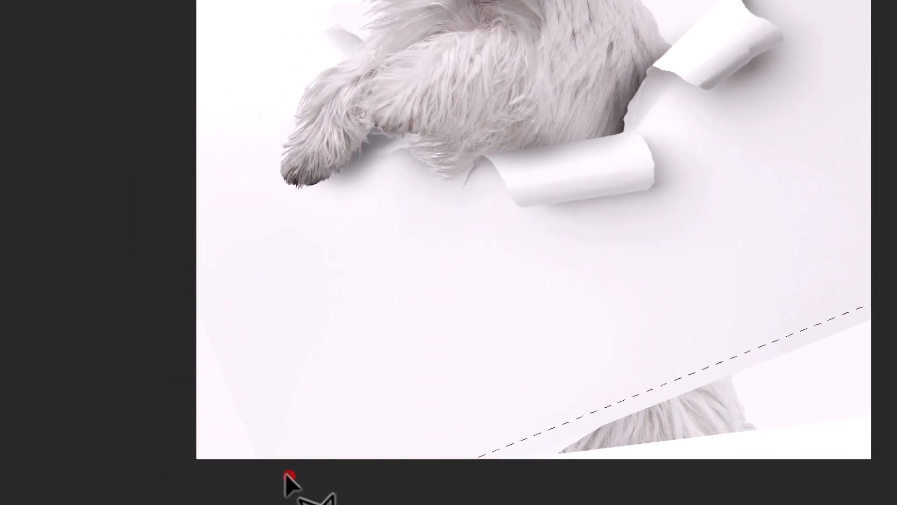
{"action": "left_click", "coordinate": [186, 281]}
{"action": "double_click", "coordinate": [182, 464]}
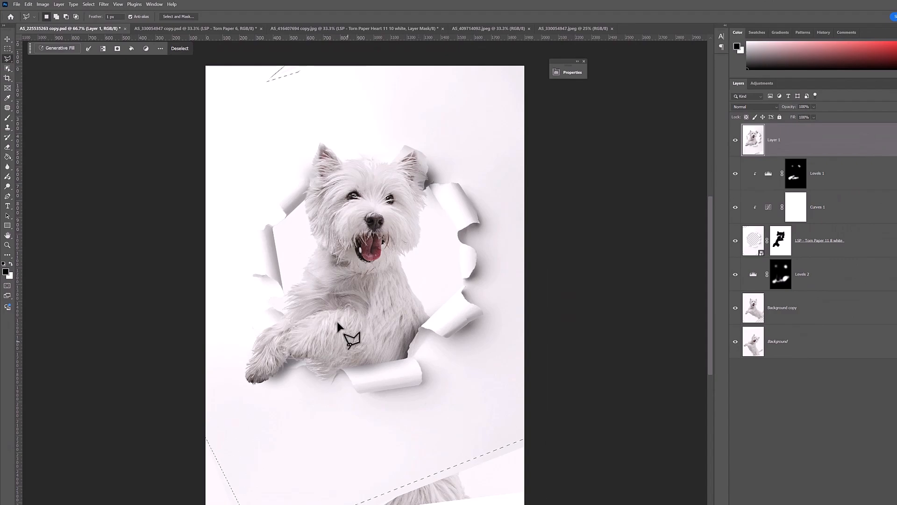
Clone clean paper over the exposed fur and white wedge in the lower-right selection with a 228 px Clone Stamp brush.
{"action": "key", "text": "s"}
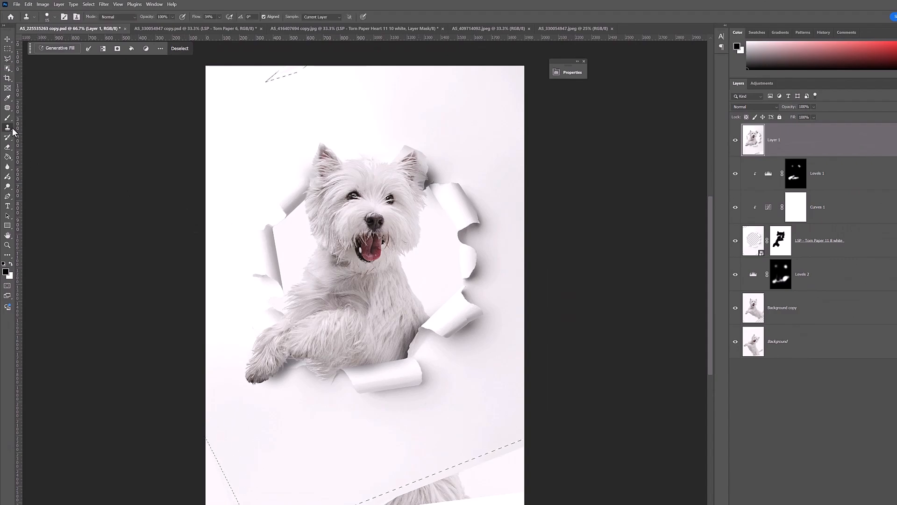
{"action": "right_click", "coordinate": [393, 466]}
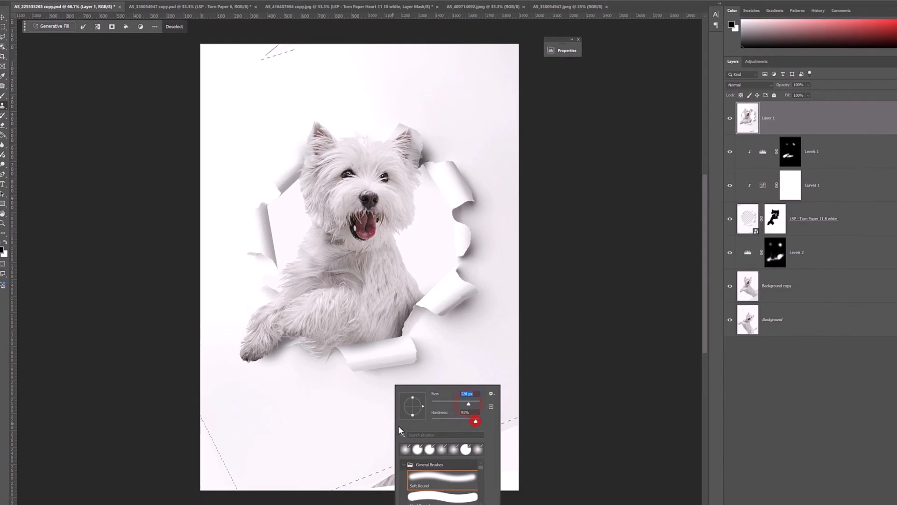
{"action": "mouse_move", "coordinate": [476, 421]}
{"action": "left_mouse_down"}
{"action": "mouse_move", "coordinate": [399, 431]}
{"action": "mouse_move", "coordinate": [405, 449]}
{"action": "mouse_move", "coordinate": [359, 463]}
{"action": "mouse_move", "coordinate": [537, 427]}
{"action": "mouse_move", "coordinate": [486, 420]}
{"action": "mouse_move", "coordinate": [490, 443]}
{"action": "left_mouse_up"}
{"action": "left_click", "coordinate": [354, 429], "text": "alt"}
{"action": "left_click", "coordinate": [395, 414], "text": "alt"}
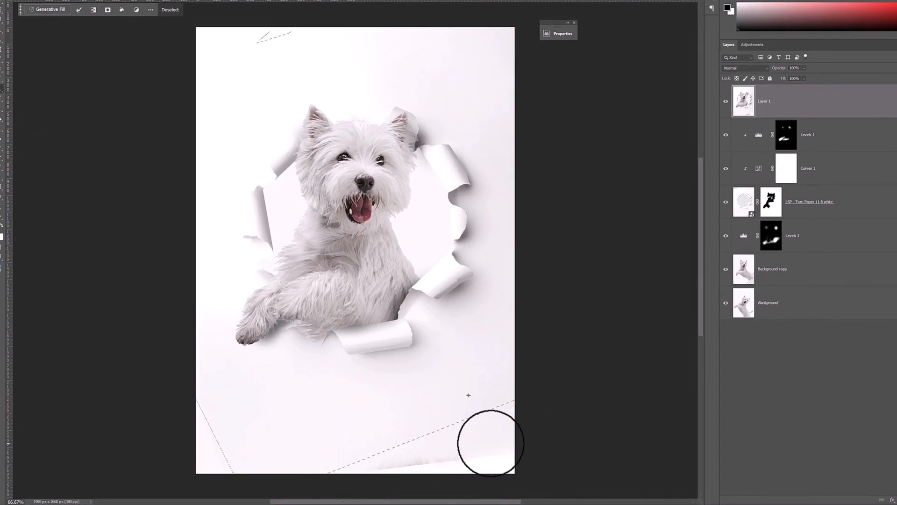
{"action": "mouse_move", "coordinate": [483, 398]}
{"action": "left_mouse_down"}
{"action": "mouse_move", "coordinate": [441, 407]}
{"action": "mouse_move", "coordinate": [450, 390]}
{"action": "mouse_move", "coordinate": [437, 410]}
{"action": "mouse_move", "coordinate": [406, 402]}
{"action": "left_mouse_up"}
{"action": "left_click", "coordinate": [375, 414], "text": "alt"}
{"action": "mouse_move", "coordinate": [383, 410]}
{"action": "left_mouse_down"}
{"action": "mouse_move", "coordinate": [442, 405]}
{"action": "mouse_move", "coordinate": [461, 390]}
{"action": "mouse_move", "coordinate": [447, 399]}
{"action": "left_mouse_up"}
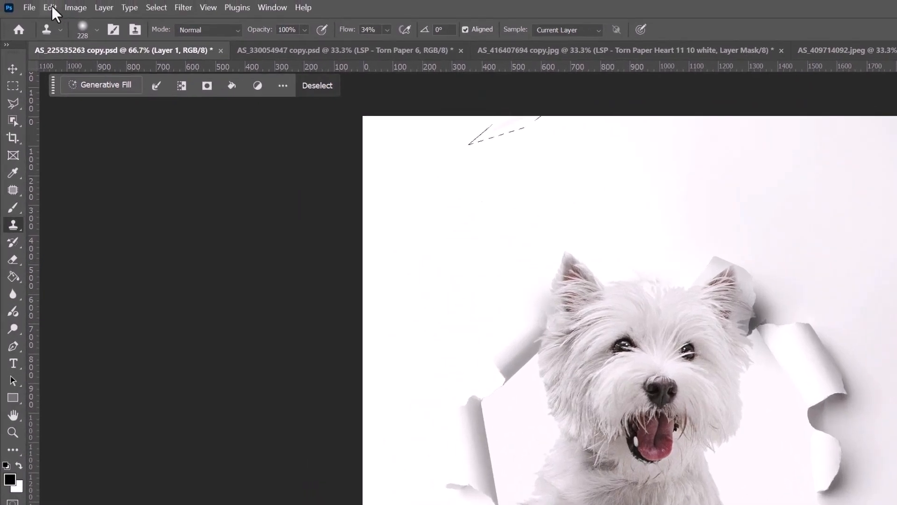
Apply a Content-Aware fill to the selected edge areas of the merged layer, and deselect.
{"action": "left_click", "coordinate": [51, 7]}
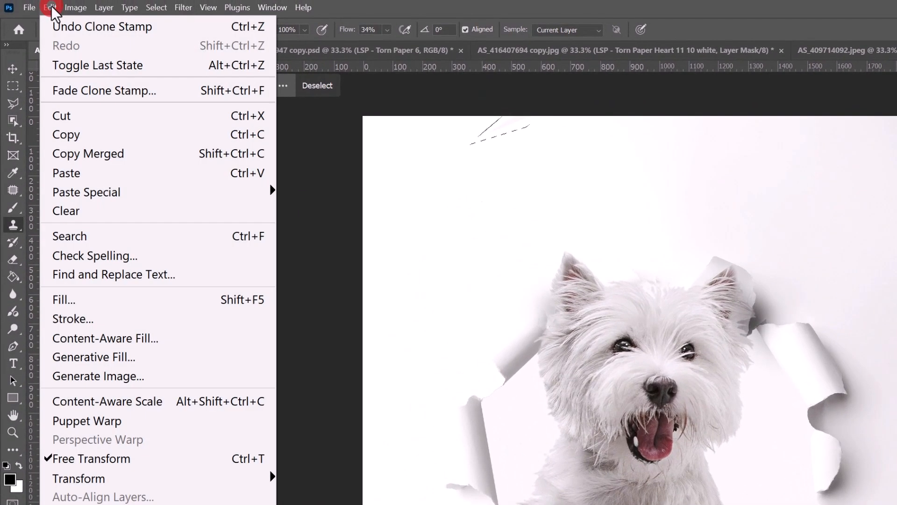
{"action": "left_click", "coordinate": [88, 301]}
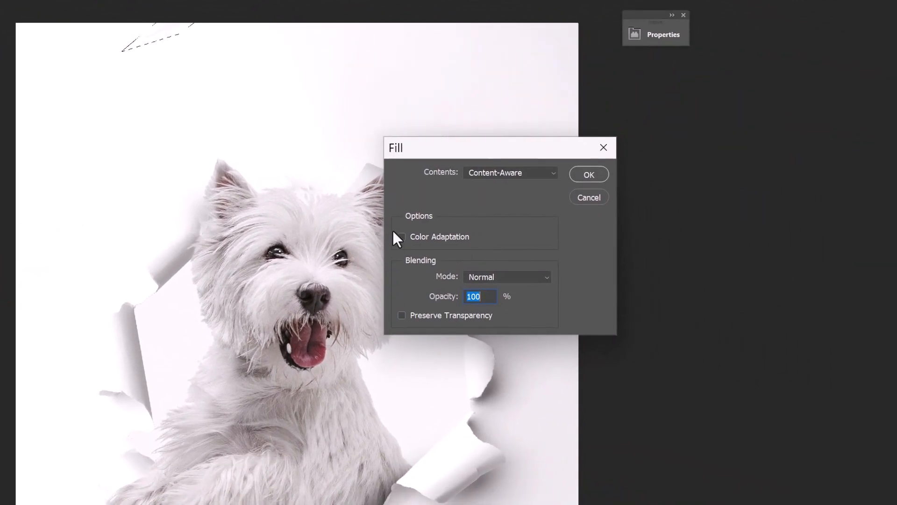
{"action": "left_click", "coordinate": [499, 173]}
{"action": "left_click", "coordinate": [486, 228]}
{"action": "left_click", "coordinate": [598, 175]}
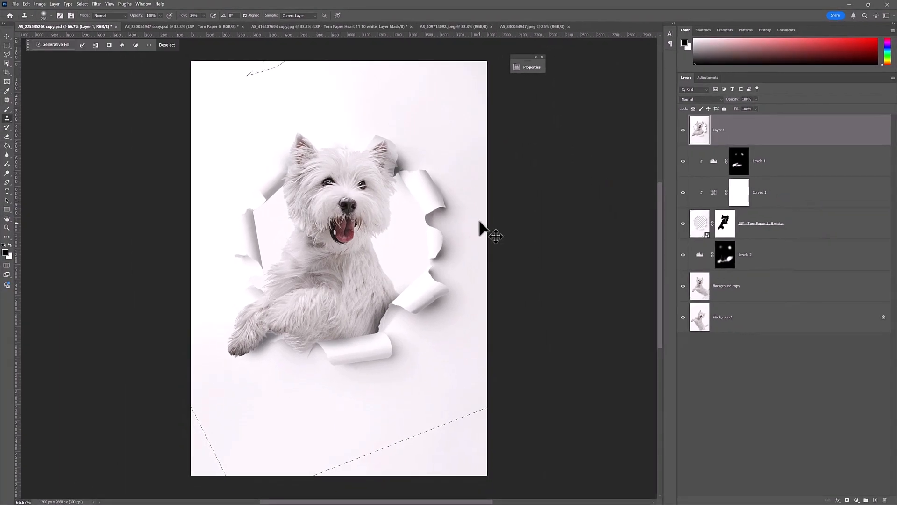
{"action": "key", "text": "ctrl+d"}
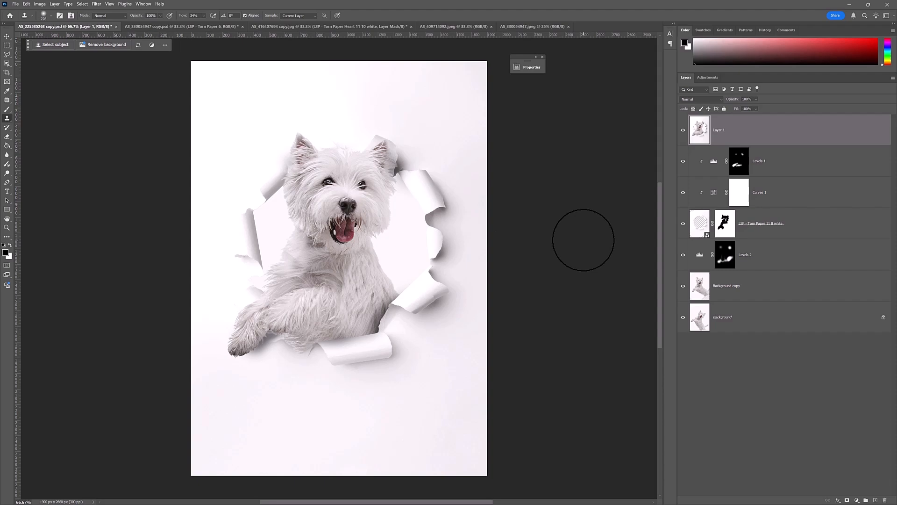